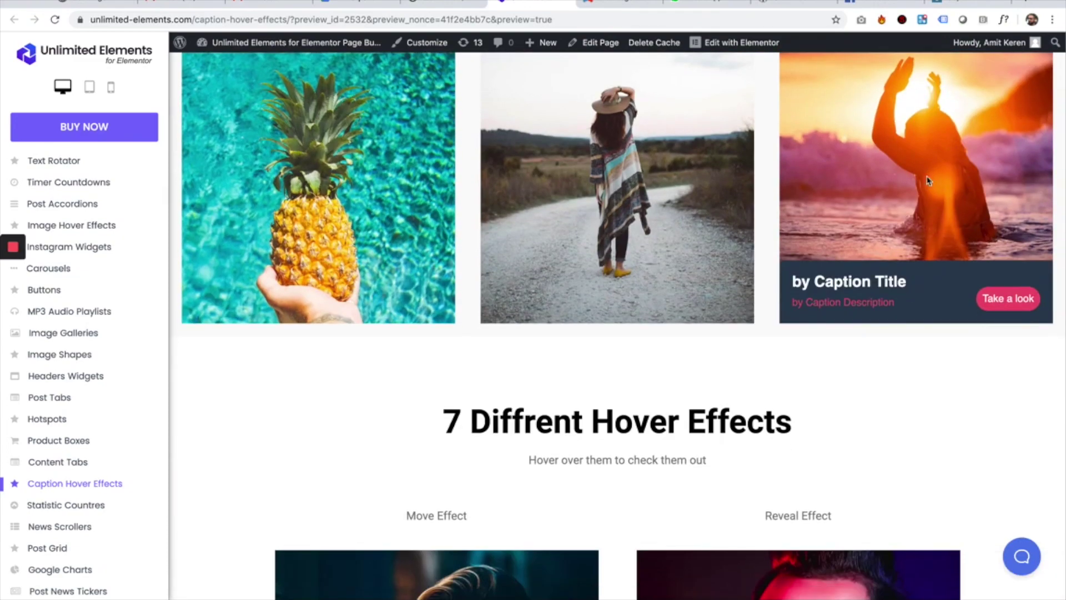
# Find the Caption Hover Effects widget by searching 'caption' and place it in the right column
pyautogui.scroll(-5, 611, 333)
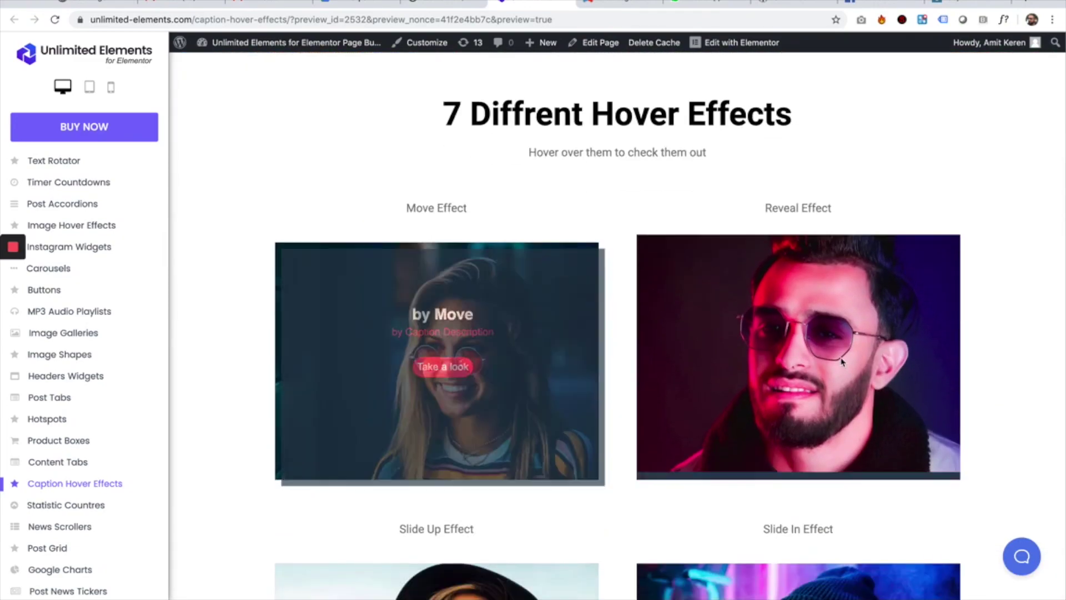
pyautogui.scroll(-4, 842, 362)
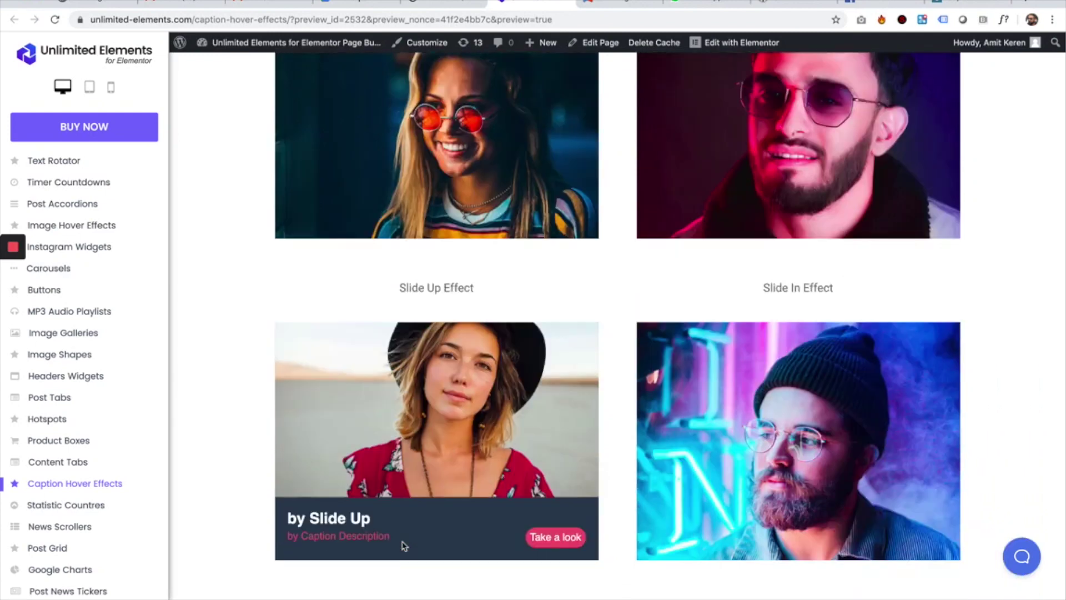
pyautogui.scroll(-5, 404, 545)
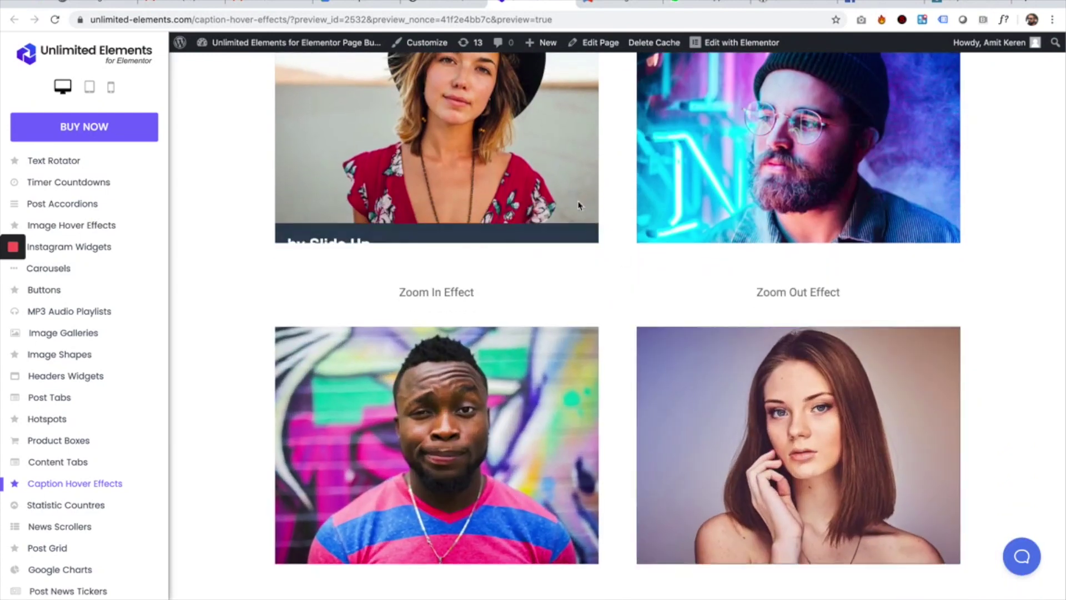
pyautogui.moveTo(565, 388)
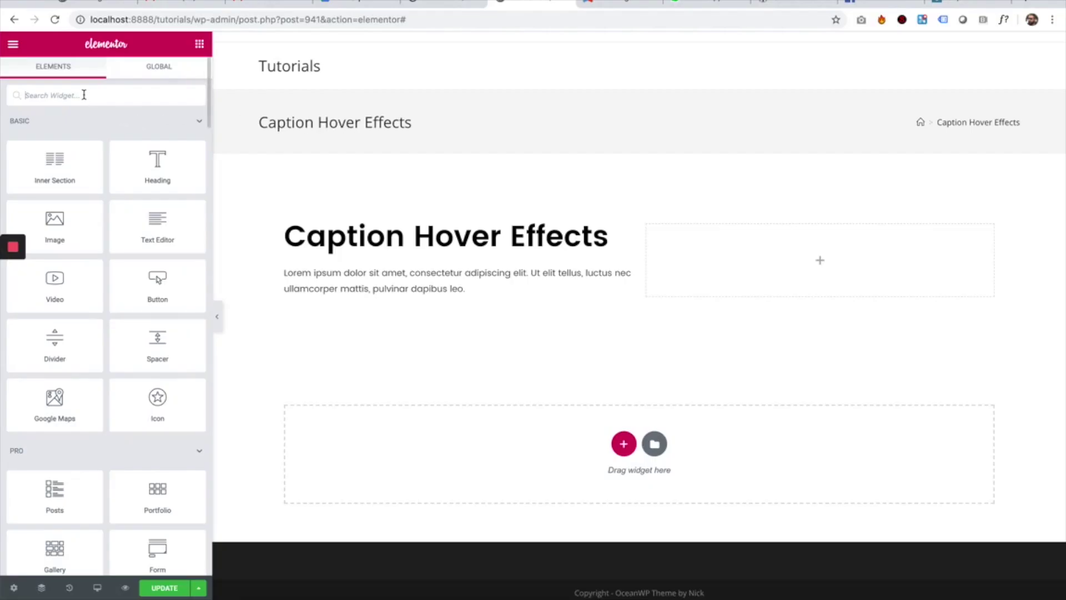
pyautogui.click(84, 95)
pyautogui.write('captoi')
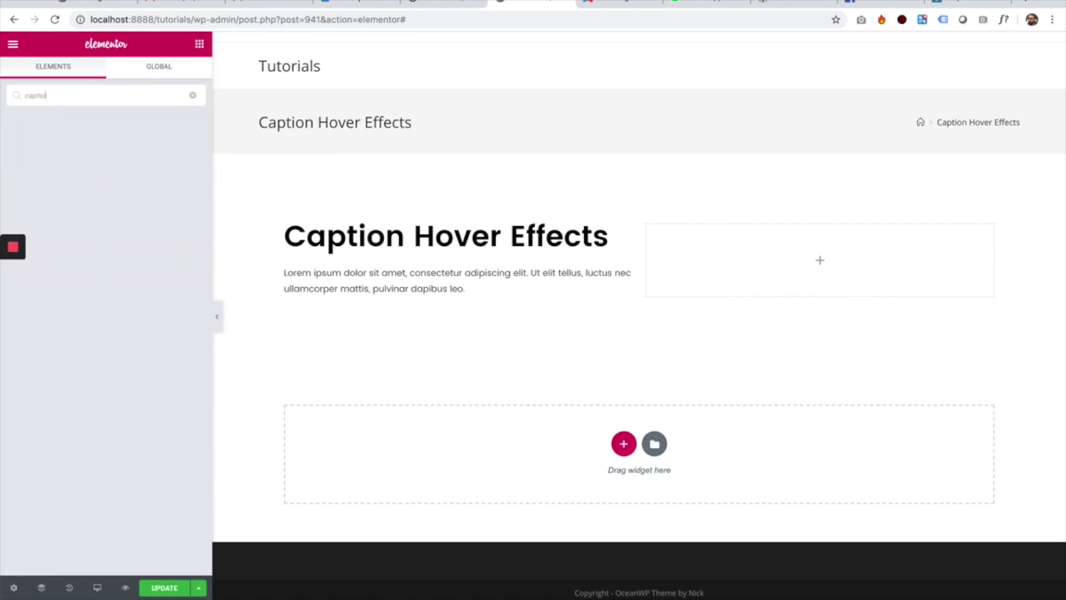
pyautogui.press('BackSpace')
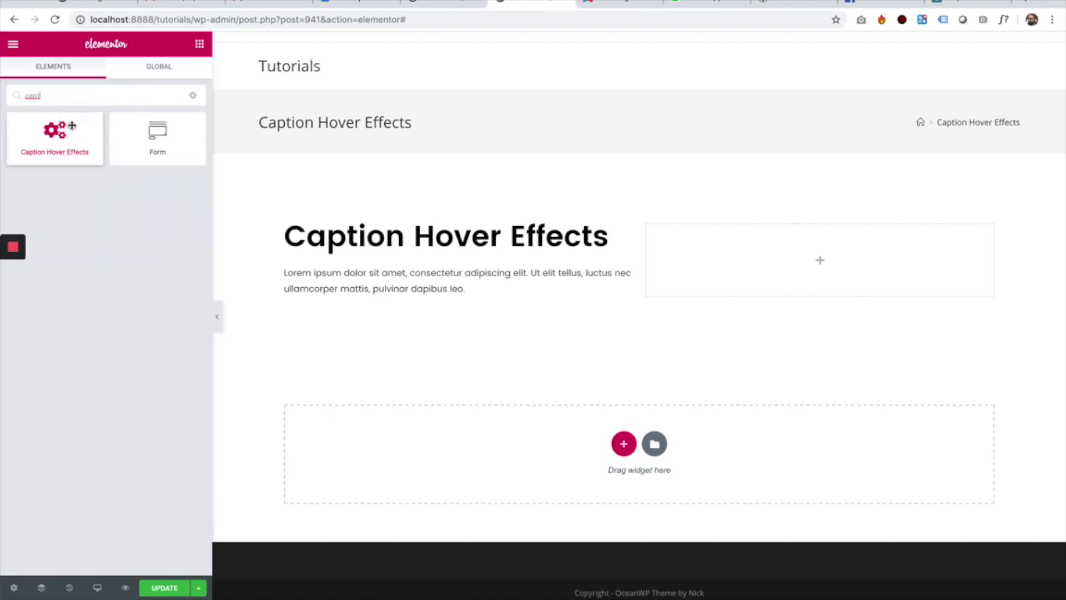
pyautogui.moveTo(47, 142); pyautogui.dragTo(681, 276)
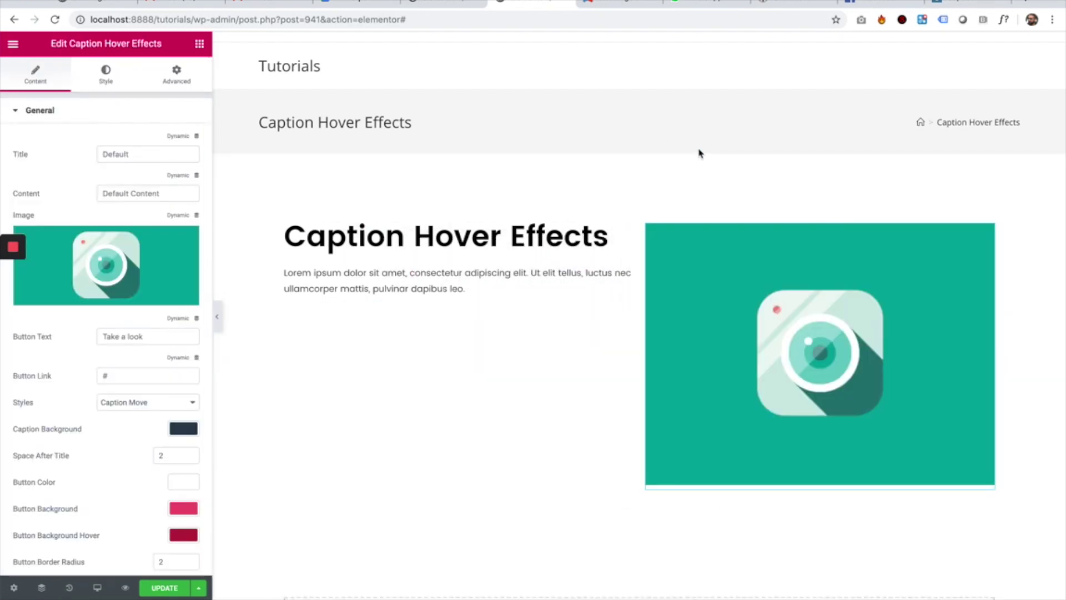
pyautogui.scroll(-3, 698, 151)
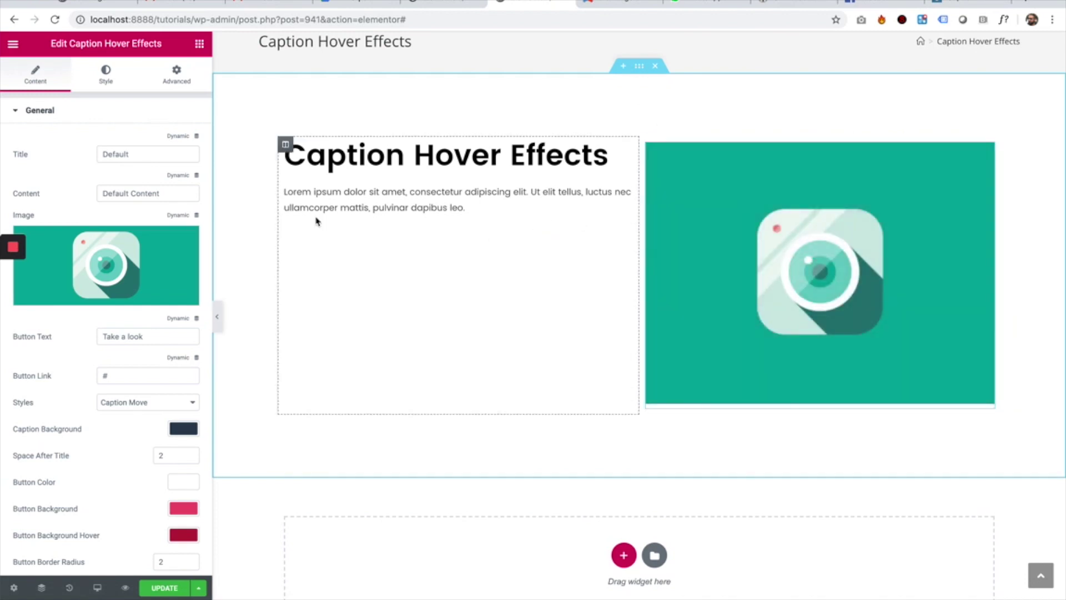
# Replace the default caption title with 'My Title' and the content with 'My Description'
pyautogui.doubleClick(128, 161)
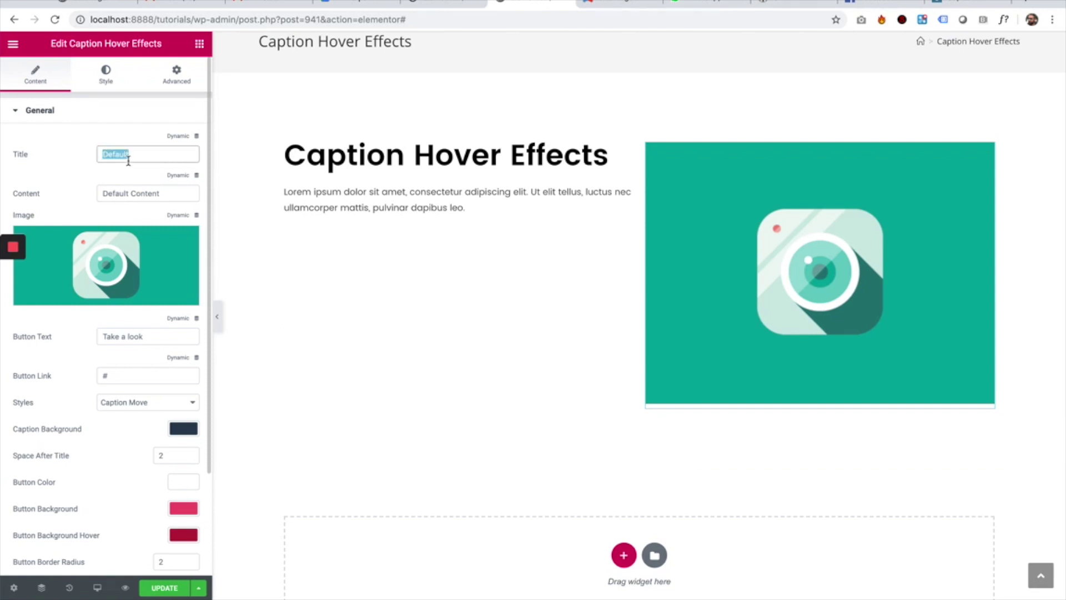
pyautogui.write('My Title')
pyautogui.tripleClick(162, 194)
pyautogui.write('My Description')
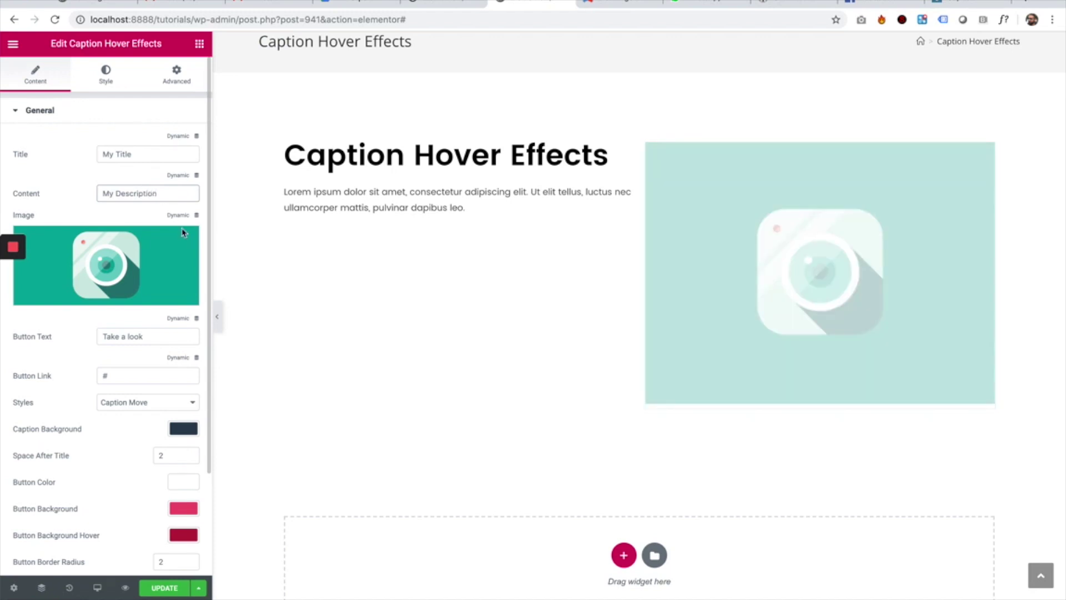
# Swap the widget's camera placeholder for the gallery2 festival dancer photo from the Media Library
pyautogui.click(141, 268)
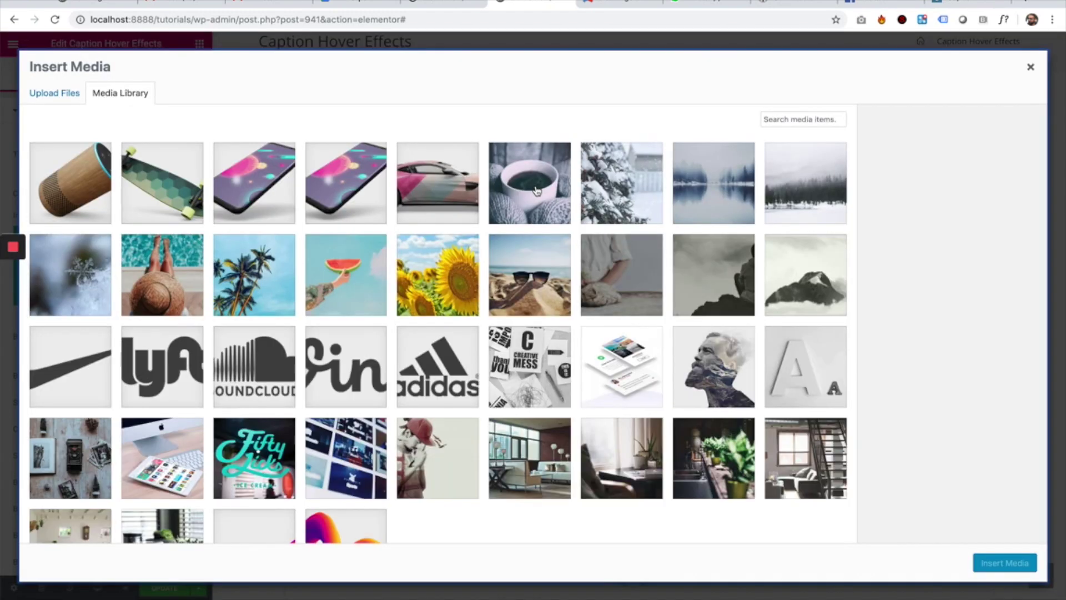
pyautogui.scroll(-3, 530, 267)
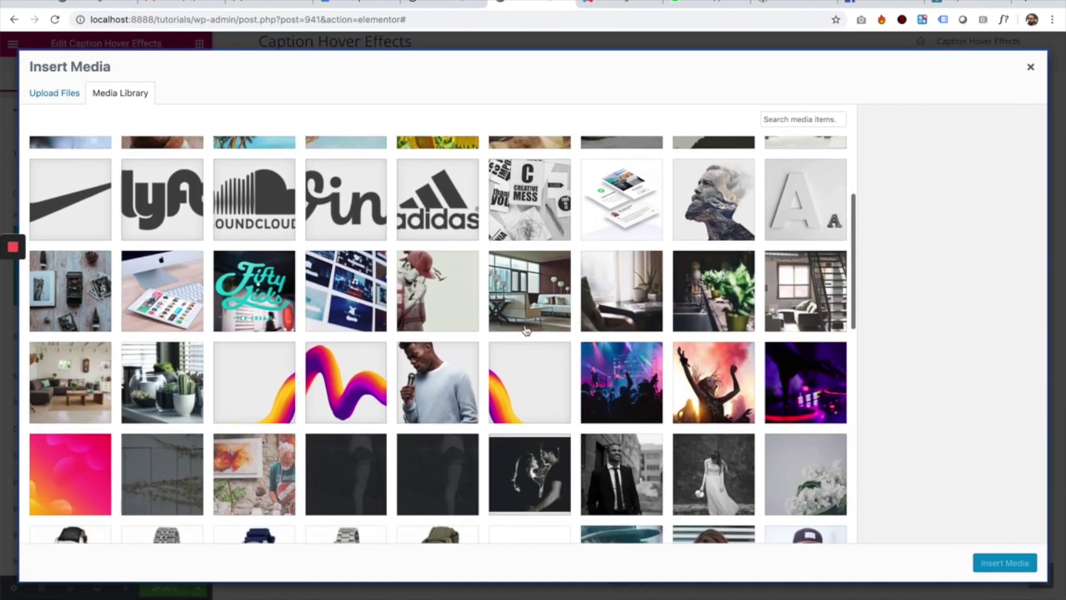
pyautogui.click(716, 380)
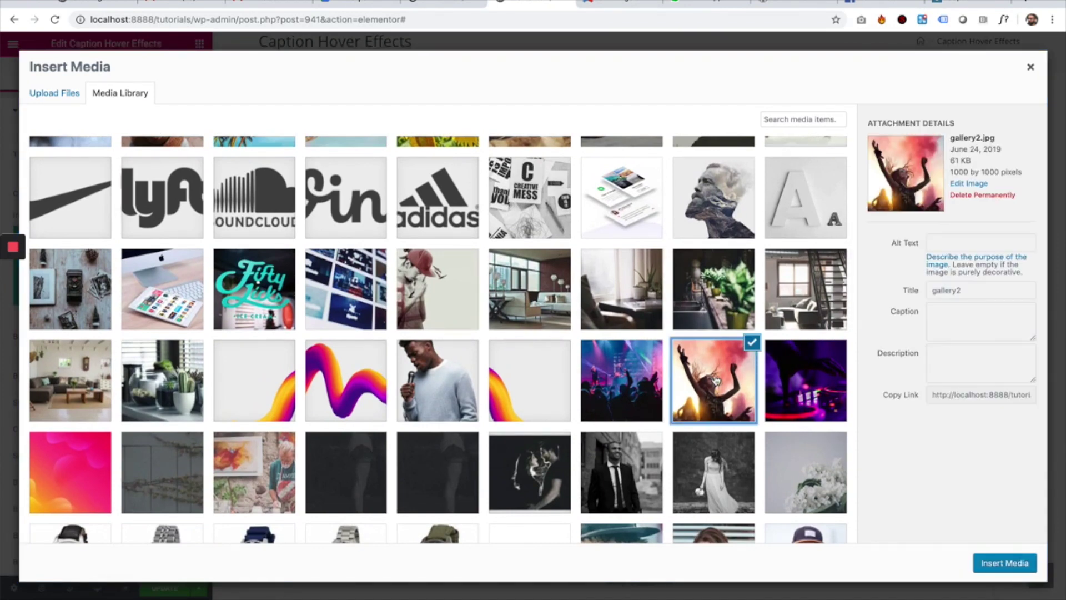
pyautogui.click(1001, 565)
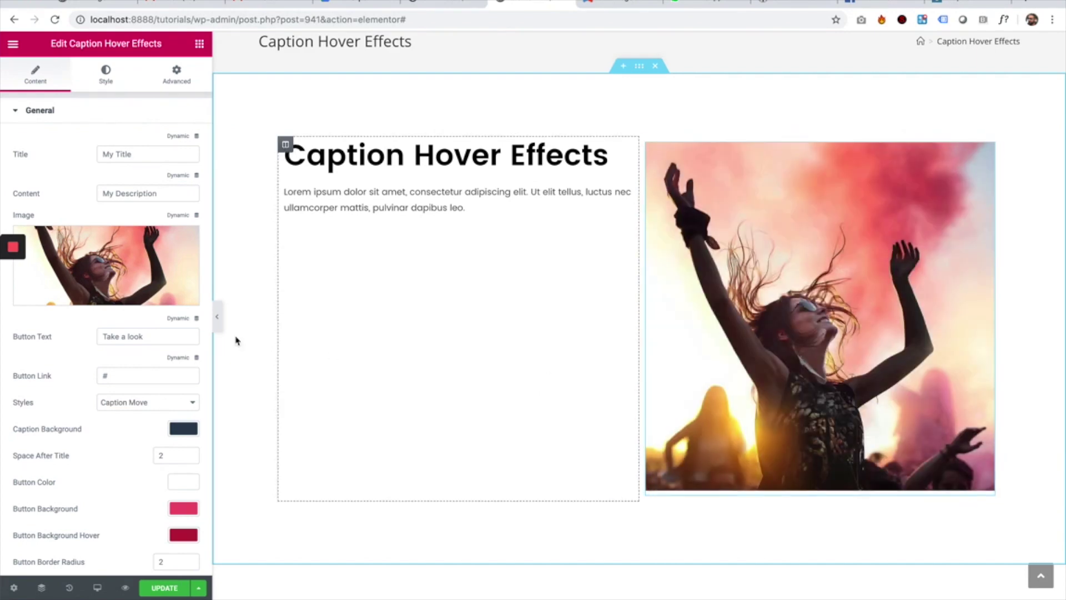
# Change the widget's button text from 'Take a look' to 'Read More'
pyautogui.click(150, 338)
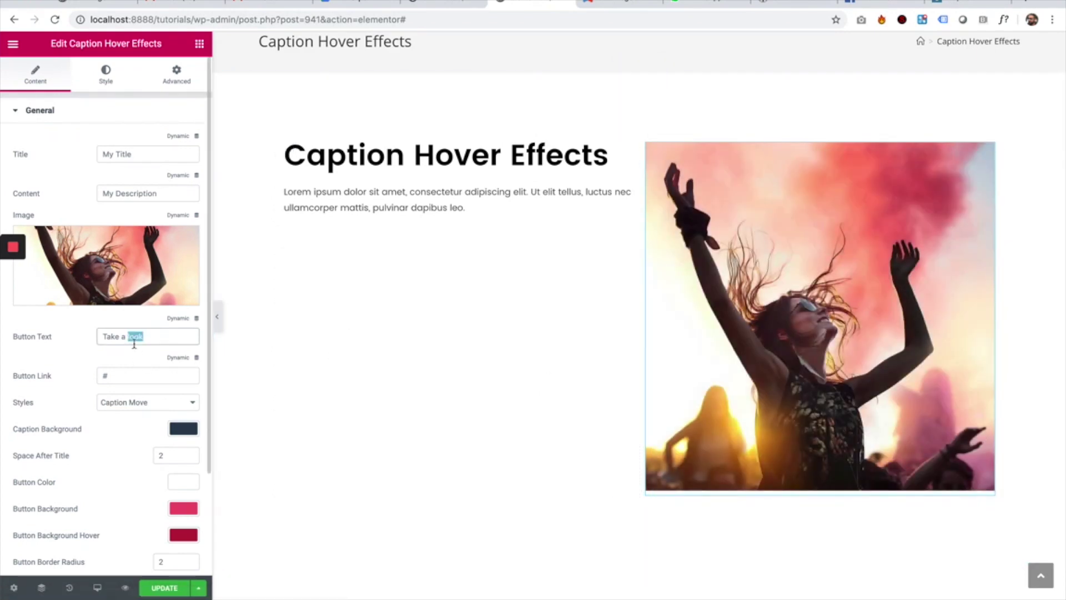
pyautogui.tripleClick(131, 337)
pyautogui.write('Read Mo')
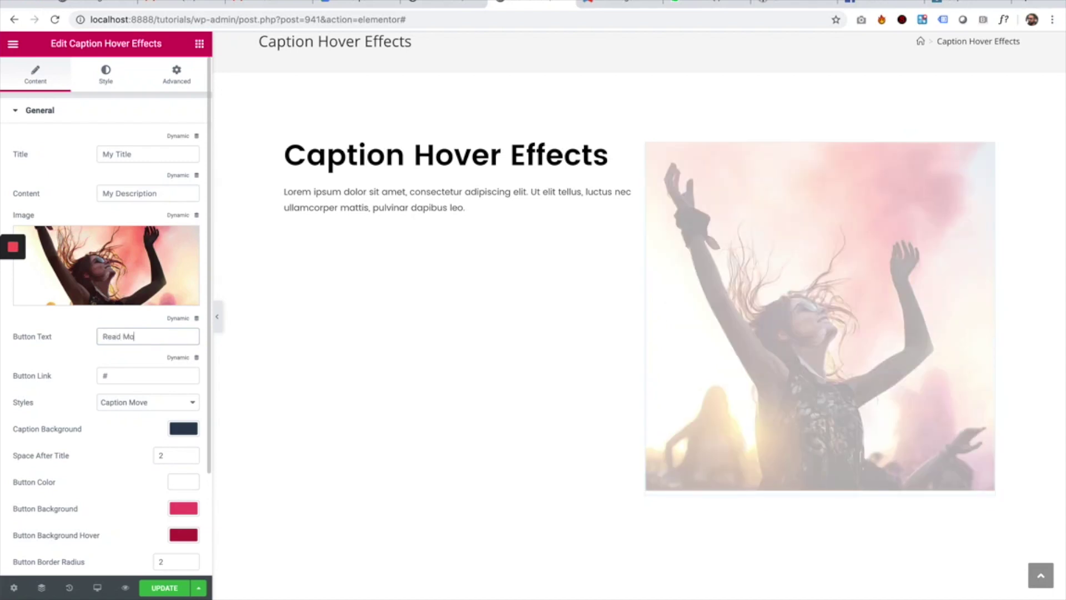
pyautogui.write('re')
pyautogui.click(138, 375)
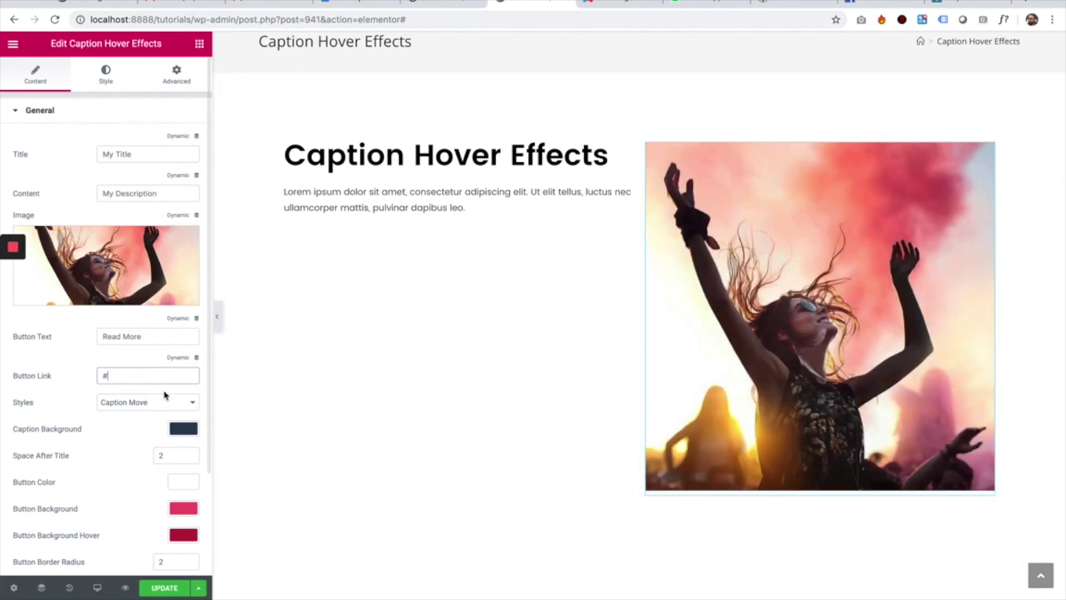
pyautogui.click(136, 409)
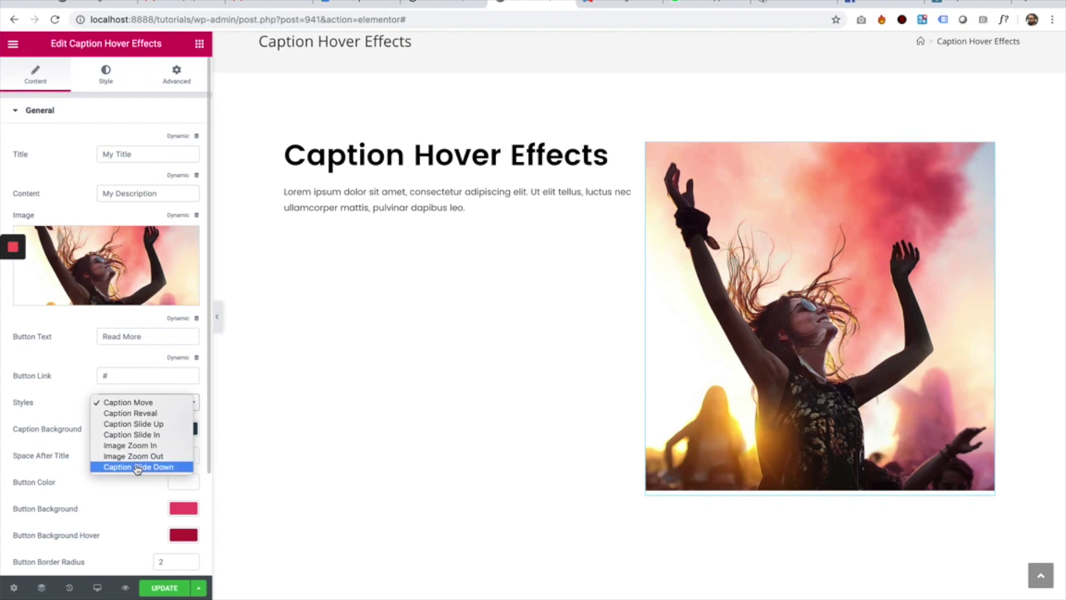
# Try the Caption Reveal hover style, then settle on Caption Slide Up
pyautogui.click(141, 414)
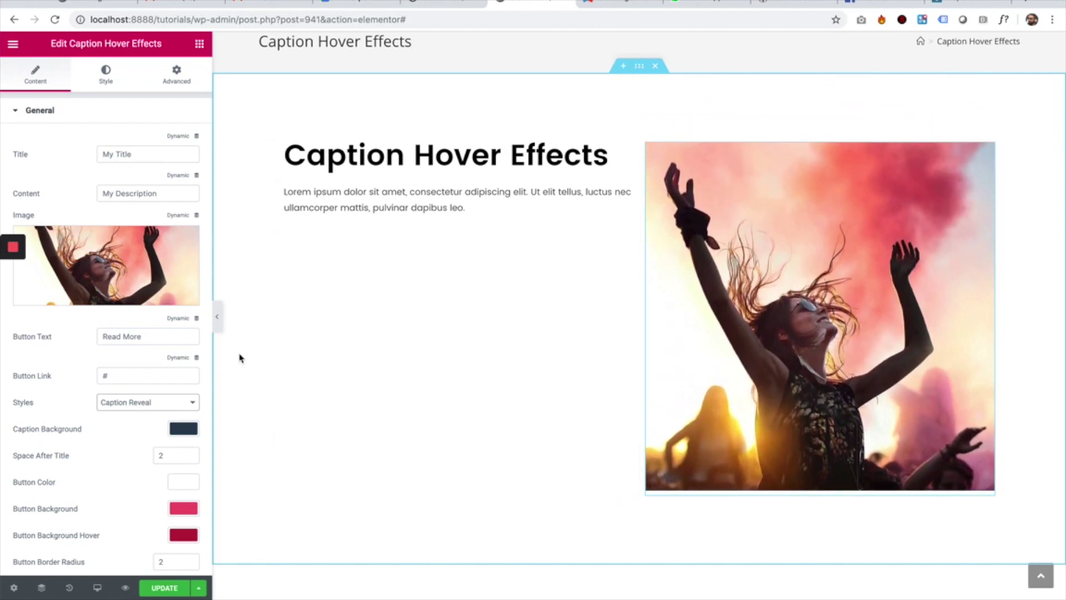
pyautogui.click(139, 407)
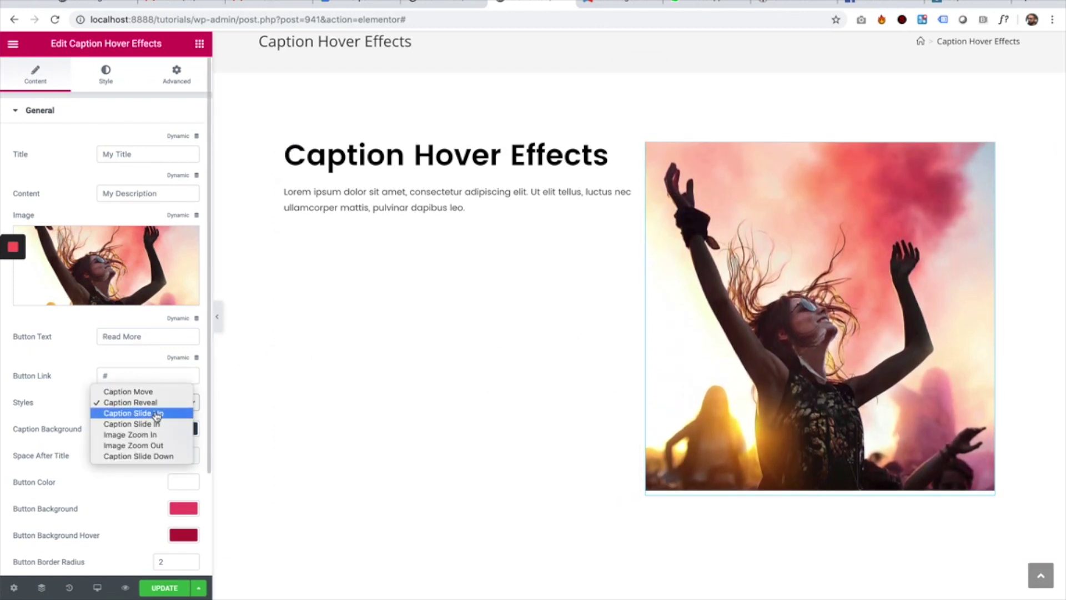
pyautogui.click(158, 414)
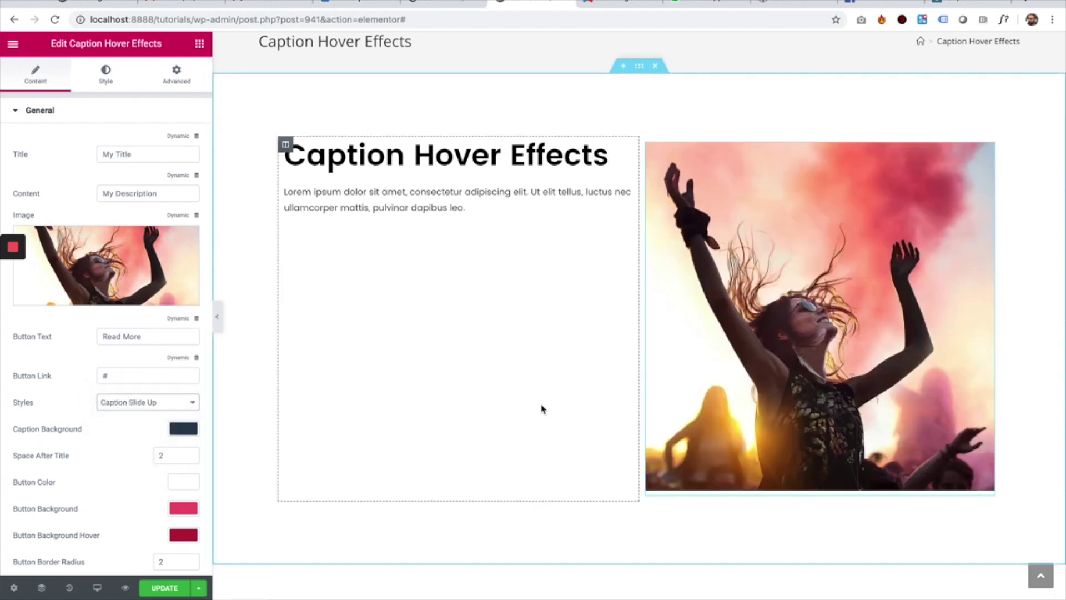
pyautogui.moveTo(842, 409)
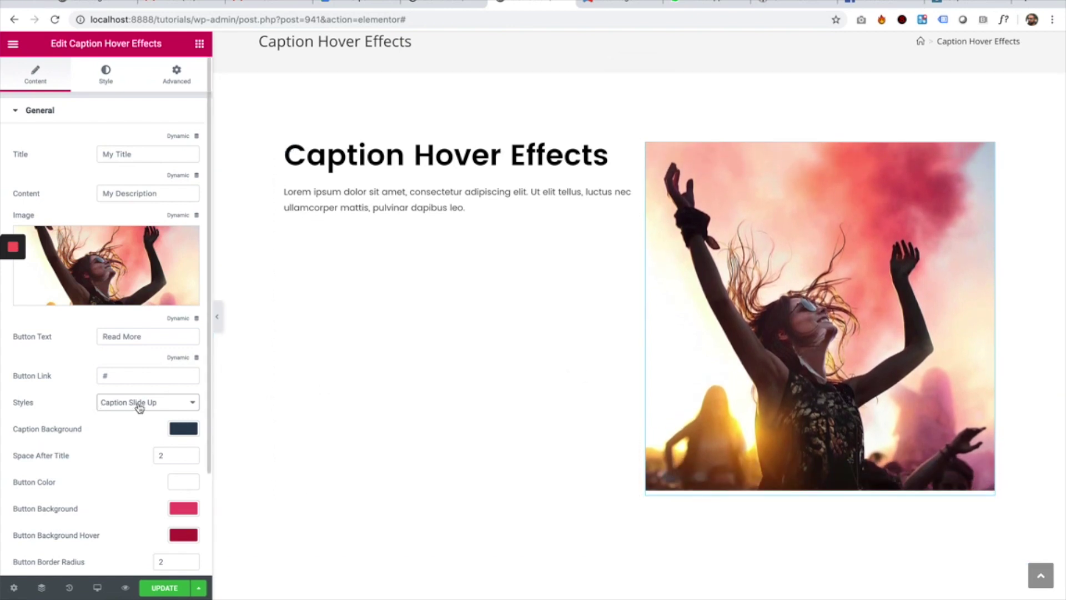
pyautogui.click(154, 404)
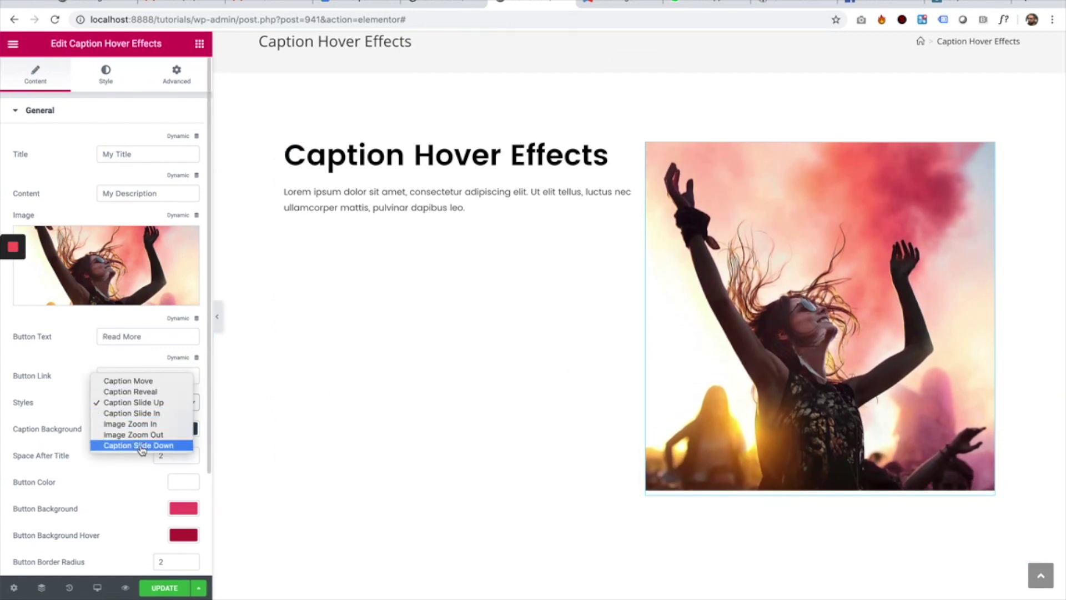
pyautogui.click(64, 416)
# Set the caption background to blue #394eff and the button background to black
pyautogui.scroll(-2, 63, 414)
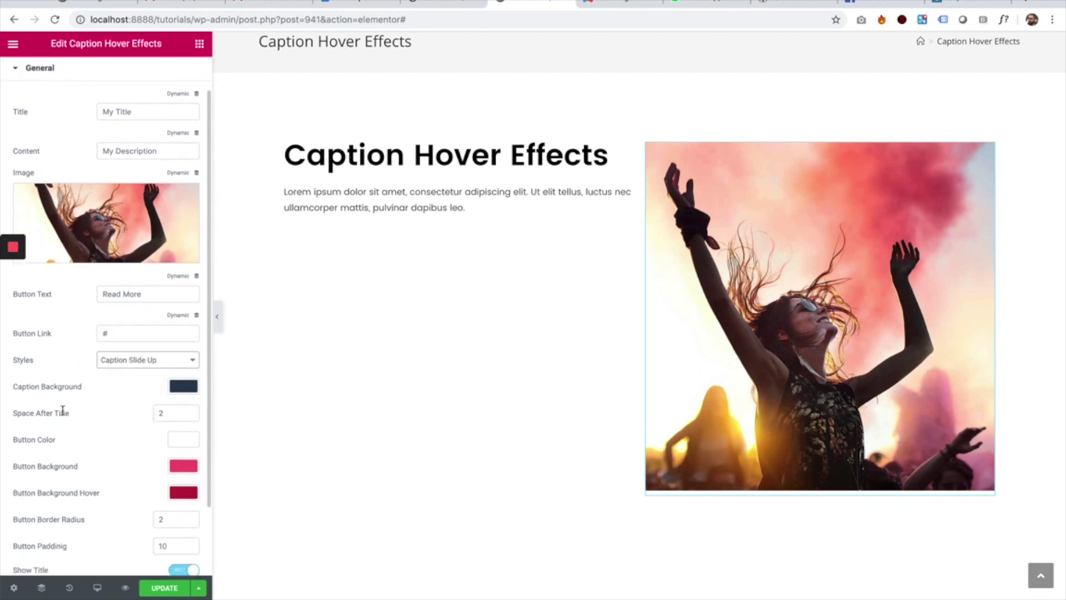
pyautogui.scroll(-2, 106, 372)
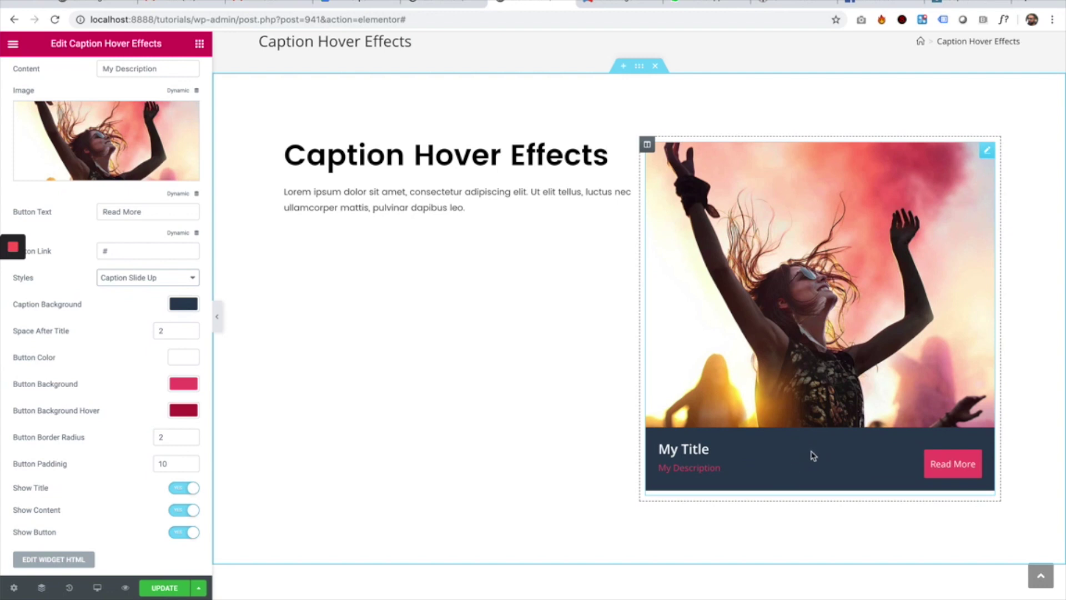
pyautogui.click(183, 303)
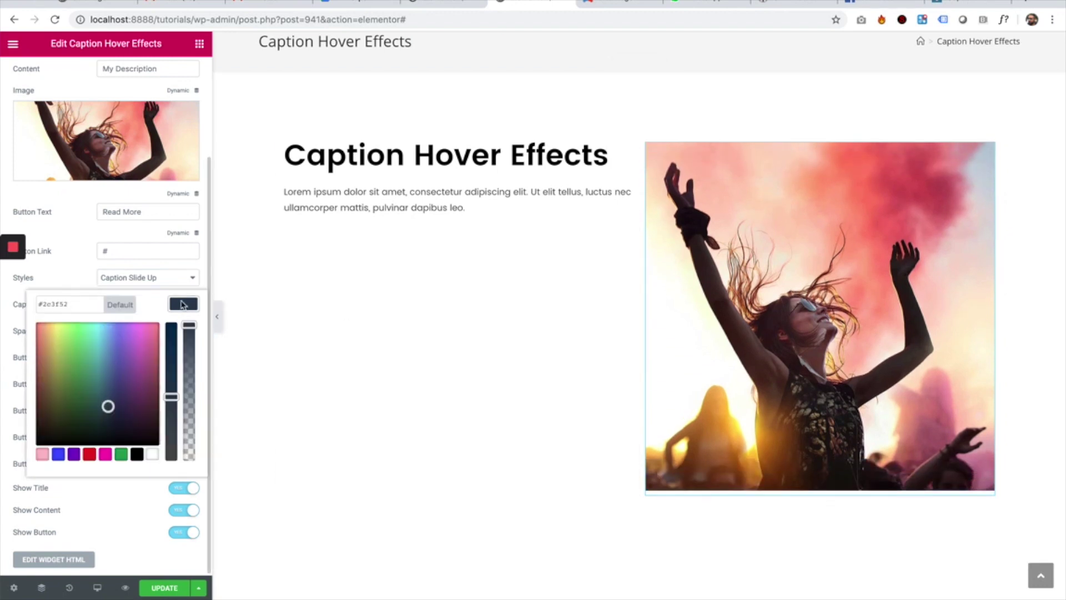
pyautogui.click(59, 454)
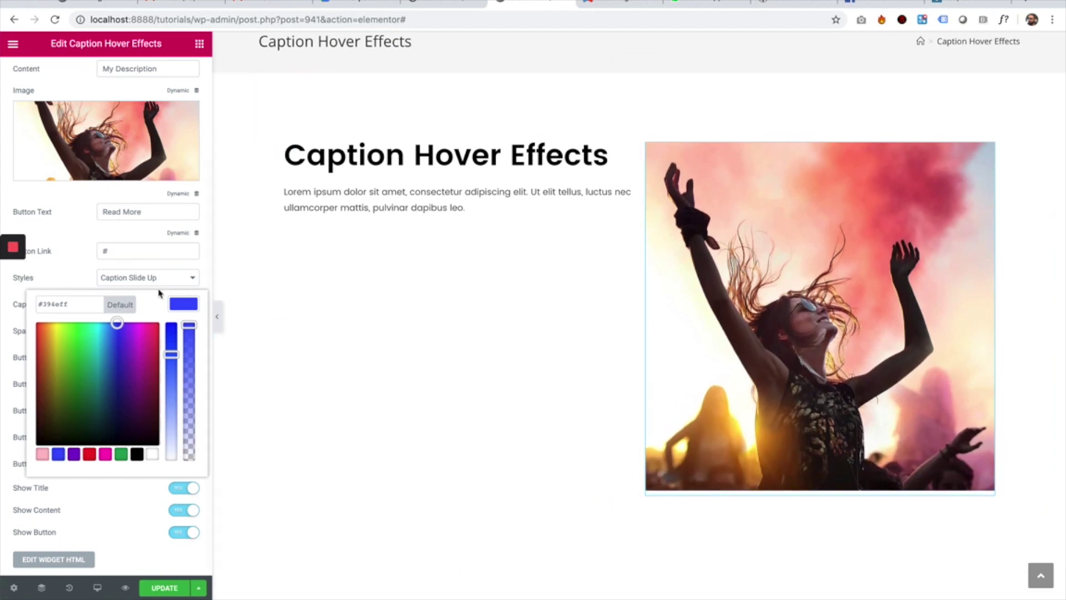
pyautogui.click(78, 285)
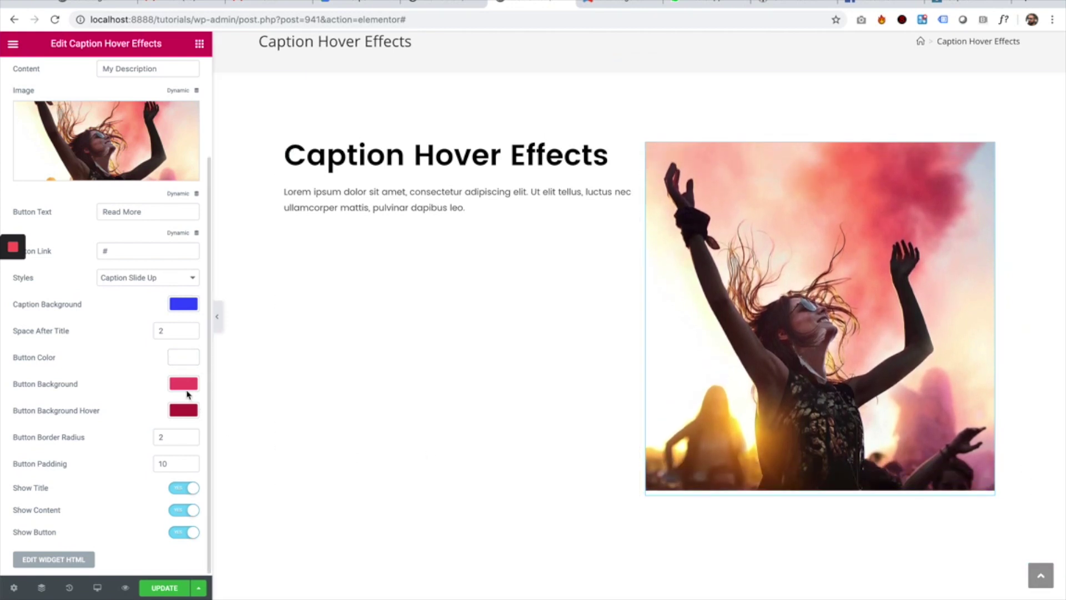
pyautogui.click(185, 386)
pyautogui.click(136, 535)
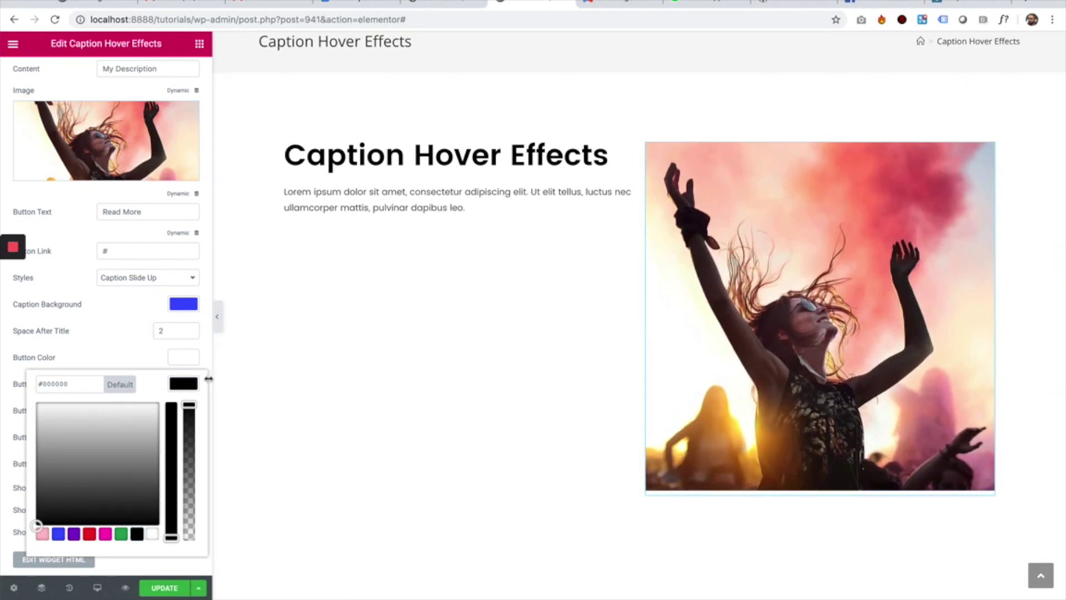
# Give the button a border radius of 100, then switch Show Button off
pyautogui.click(123, 367)
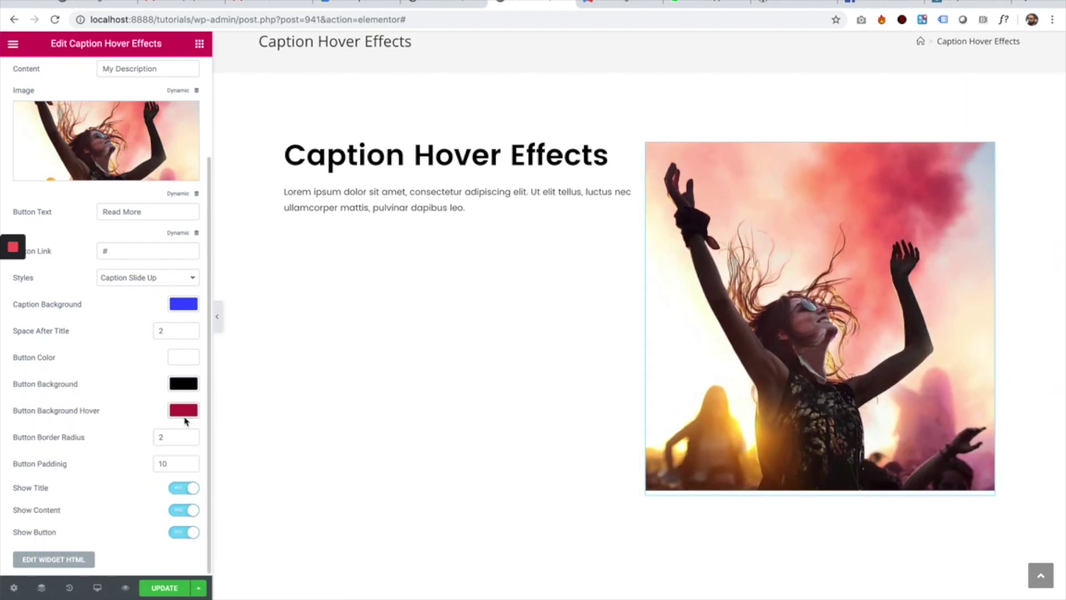
pyautogui.click(178, 439)
pyautogui.write('100')
pyautogui.moveTo(871, 269)
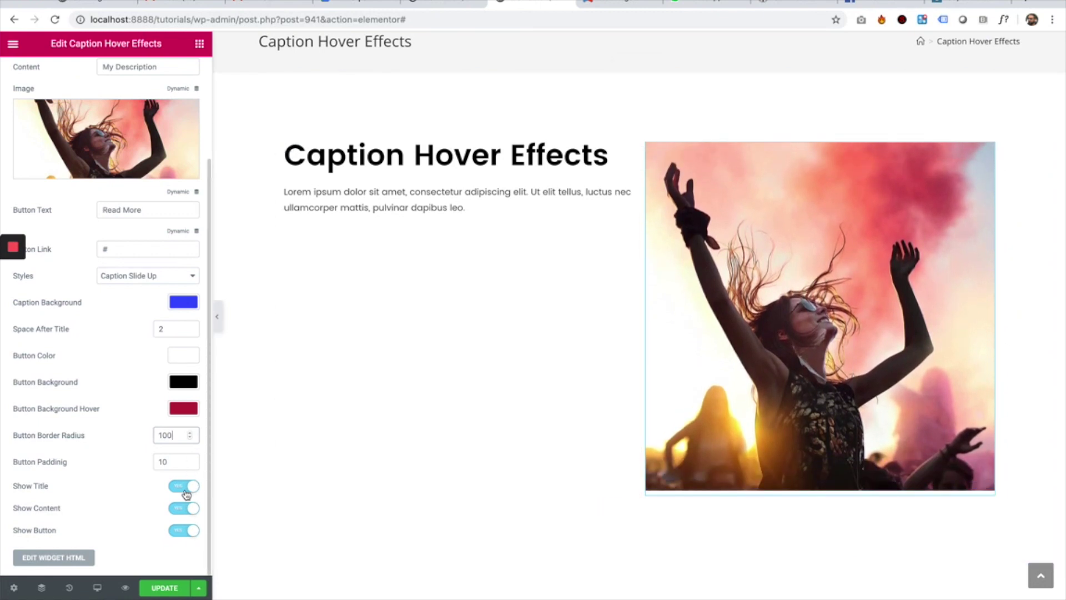
pyautogui.click(183, 532)
pyautogui.moveTo(849, 392)
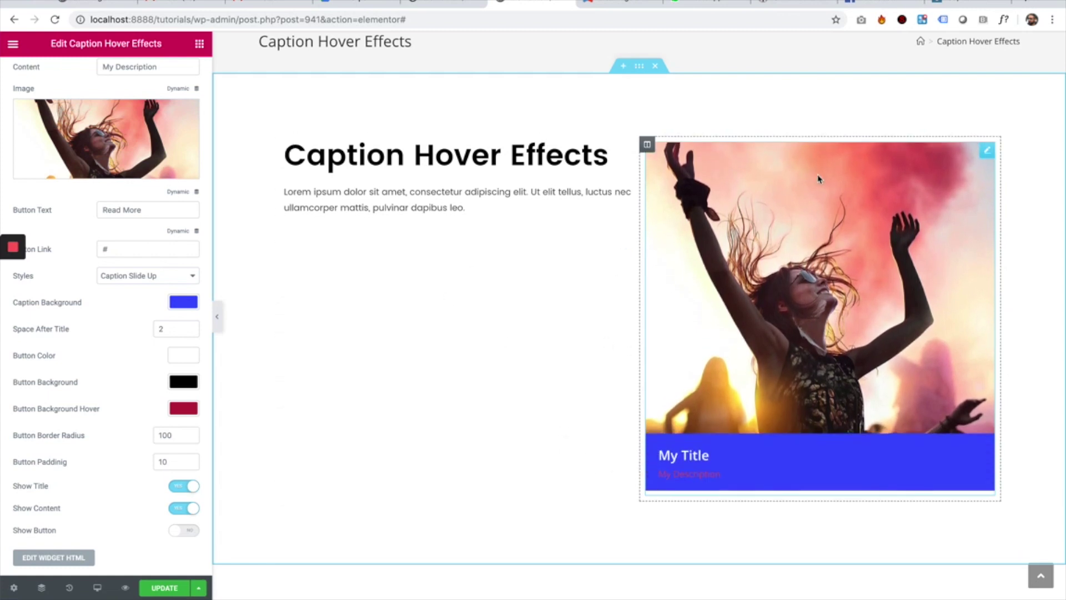
# Add a new three-column section below the existing content
pyautogui.scroll(-4, 602, 300)
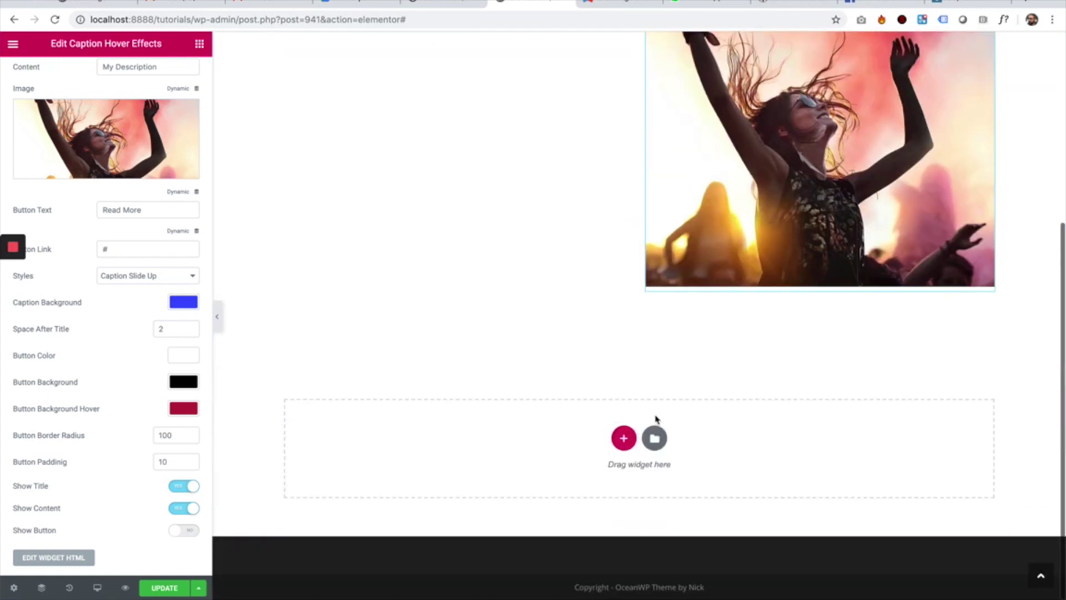
pyautogui.click(624, 440)
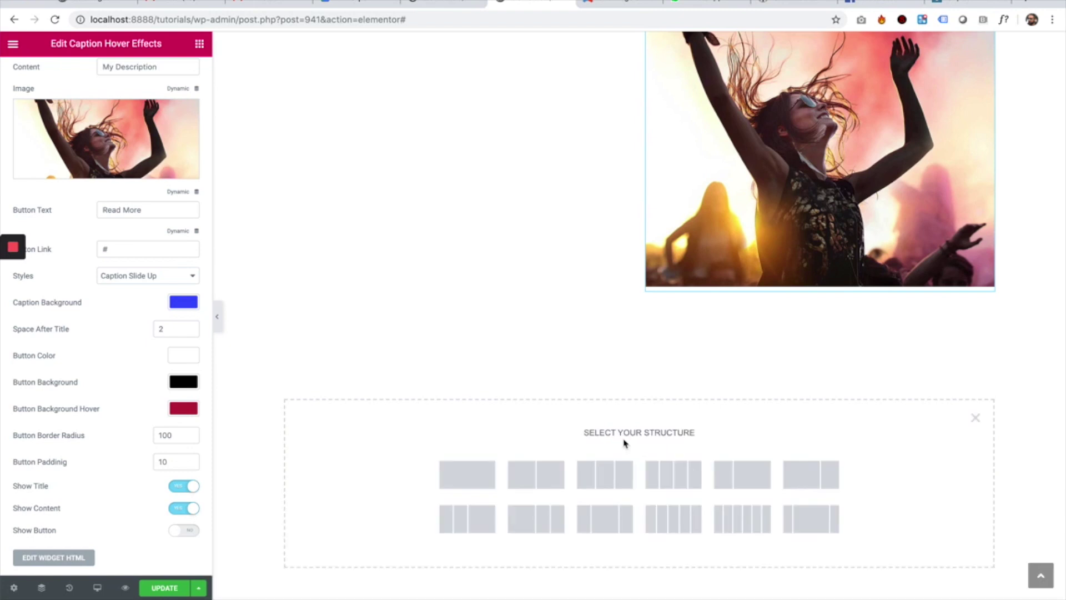
pyautogui.scroll(-2, 624, 441)
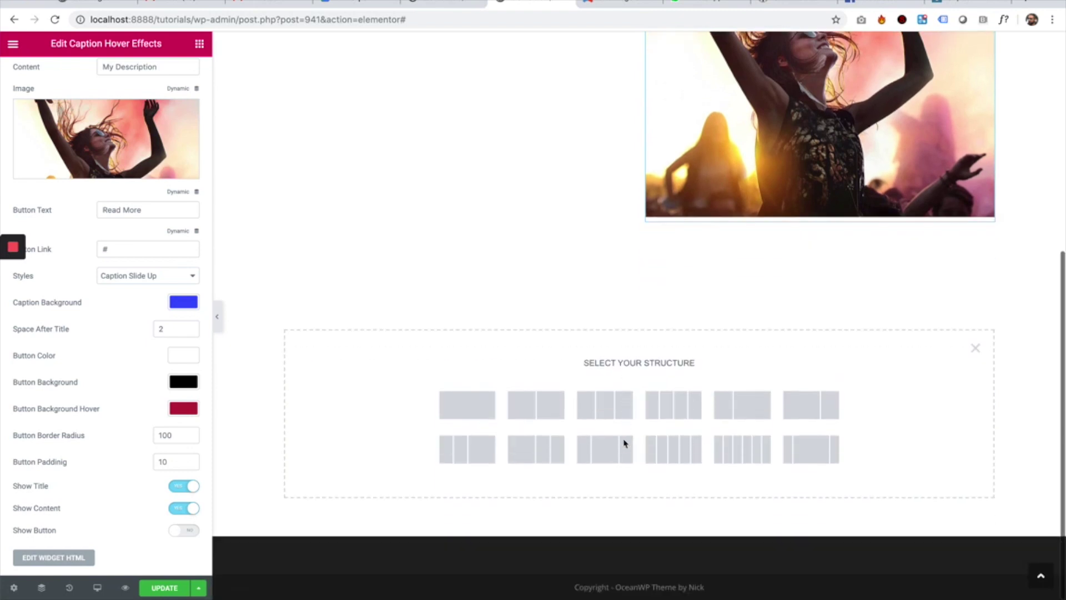
pyautogui.click(618, 408)
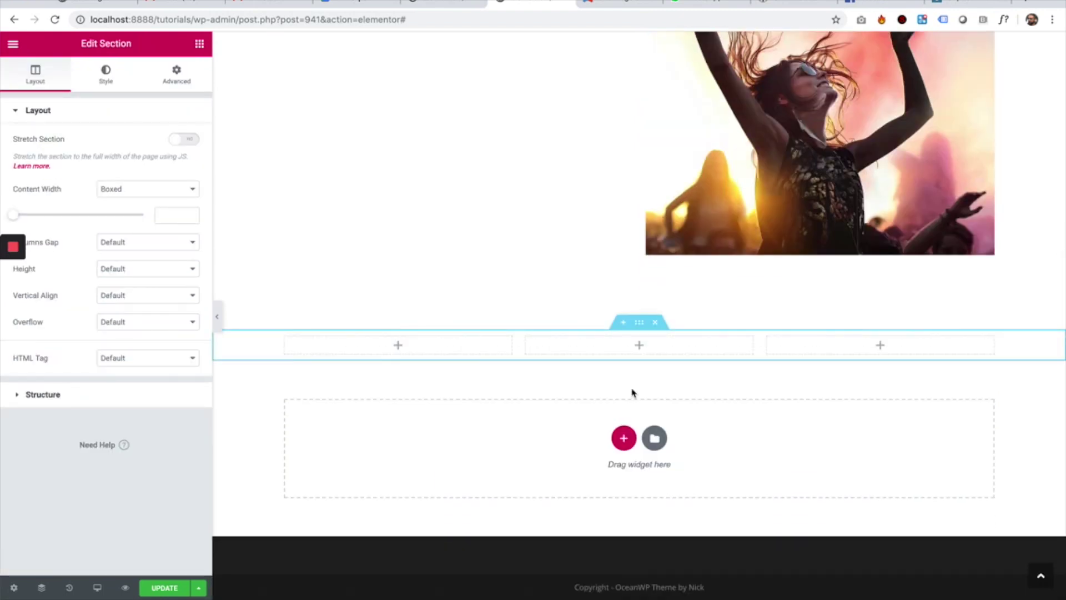
# Copy the Caption Hover Effects widget and paste it into each of the three columns
pyautogui.rightClick(812, 158)
pyautogui.click(845, 203)
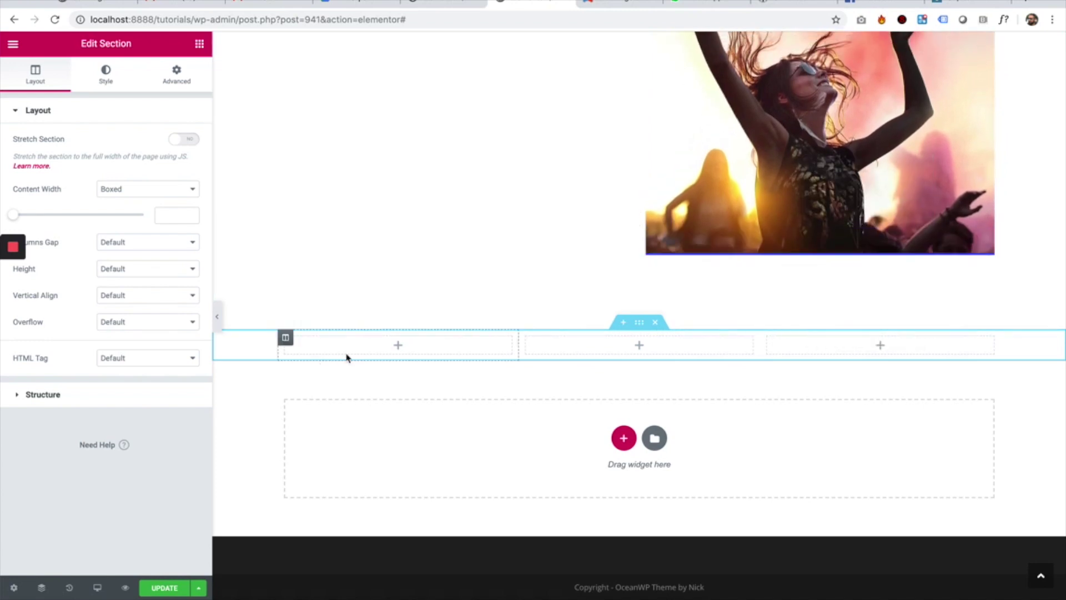
pyautogui.rightClick(406, 343)
pyautogui.click(431, 355)
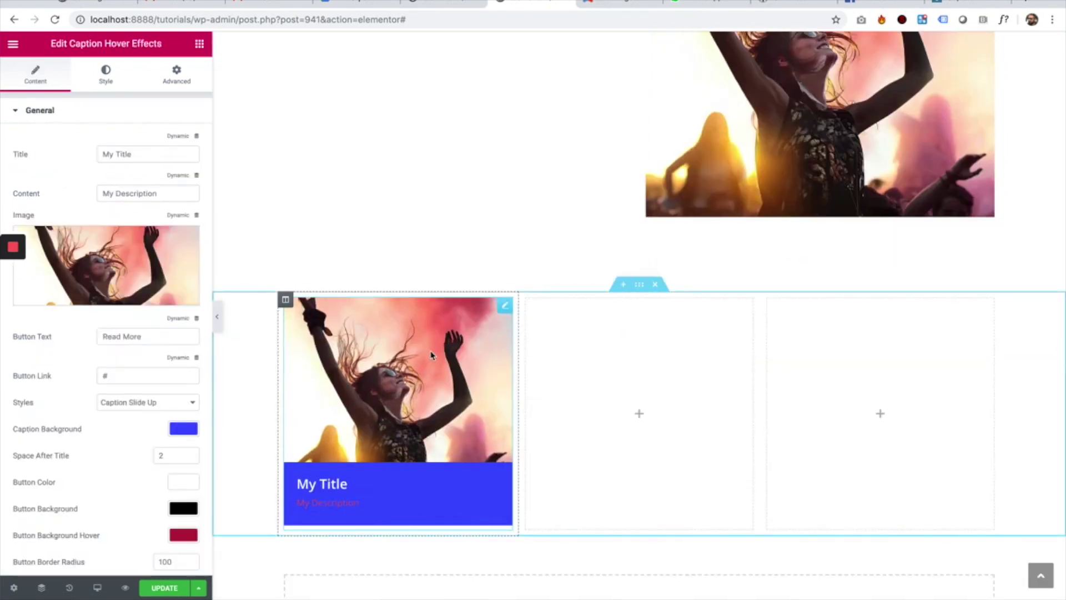
pyautogui.rightClick(430, 355)
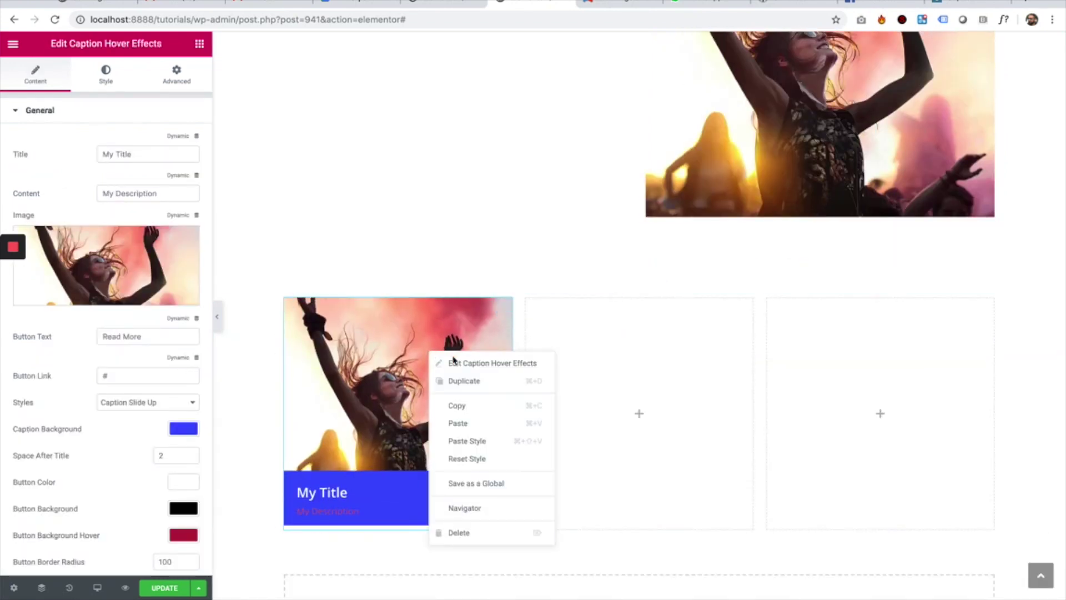
pyautogui.click(476, 405)
pyautogui.rightClick(643, 364)
pyautogui.click(664, 371)
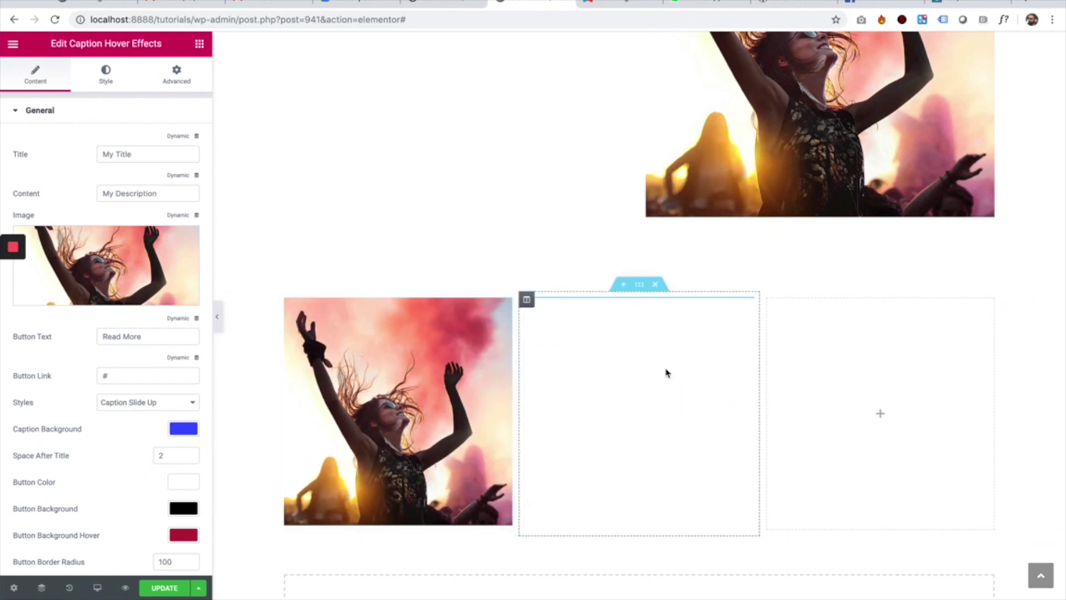
pyautogui.rightClick(837, 340)
pyautogui.click(851, 344)
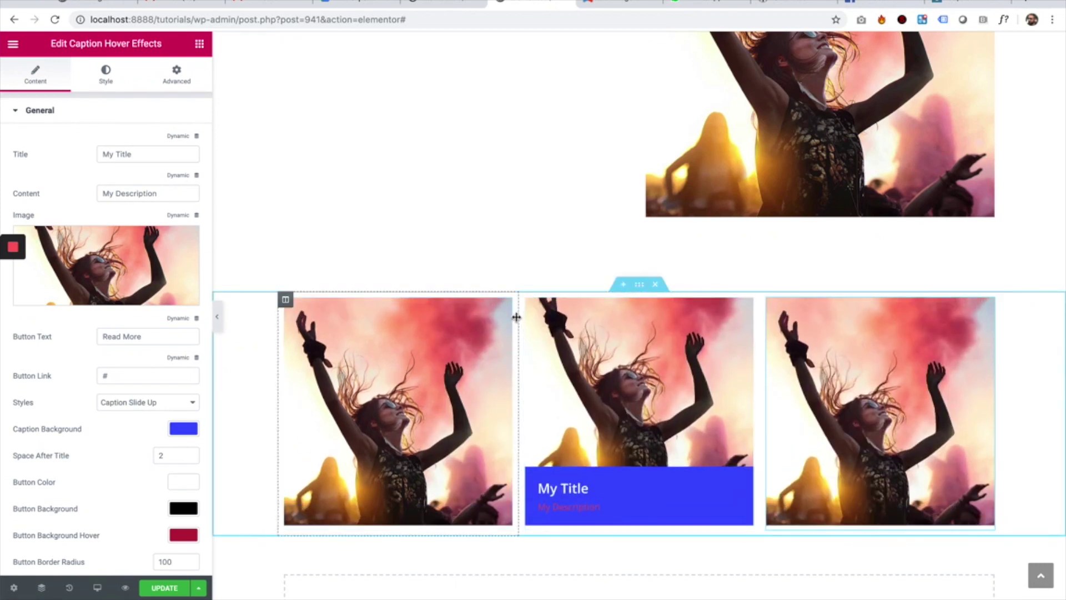
pyautogui.click(285, 300)
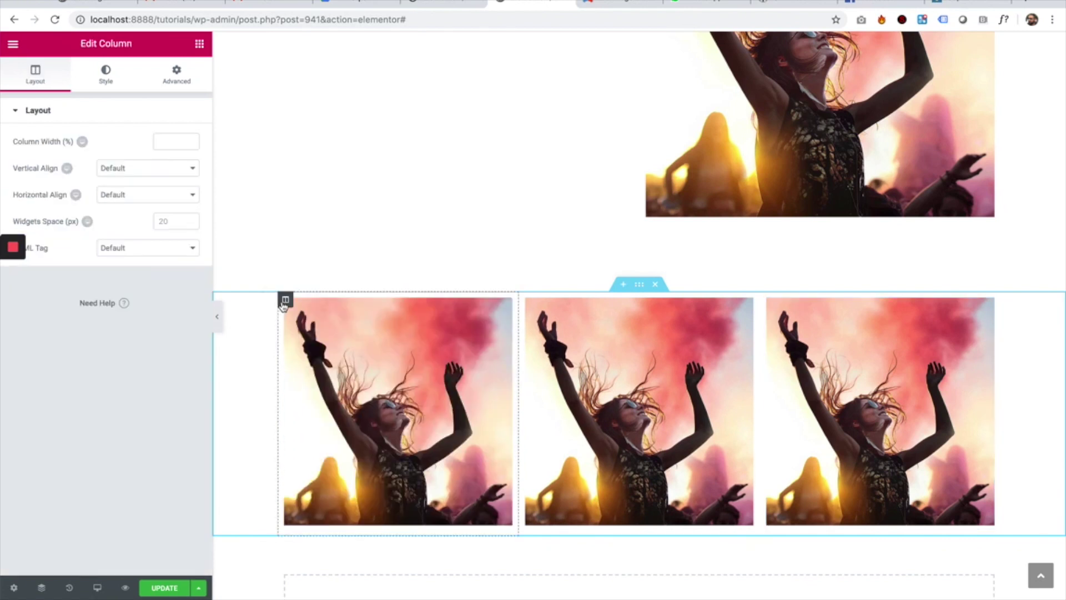
# Set the linked padding of all three gallery columns to 0
pyautogui.click(179, 76)
pyautogui.click(33, 211)
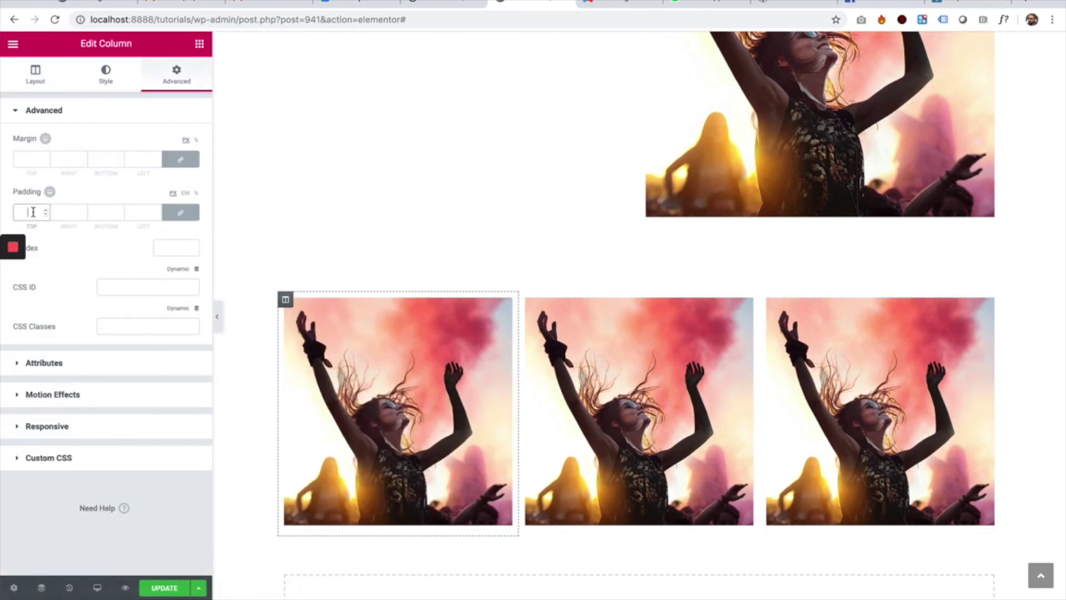
pyautogui.write('0')
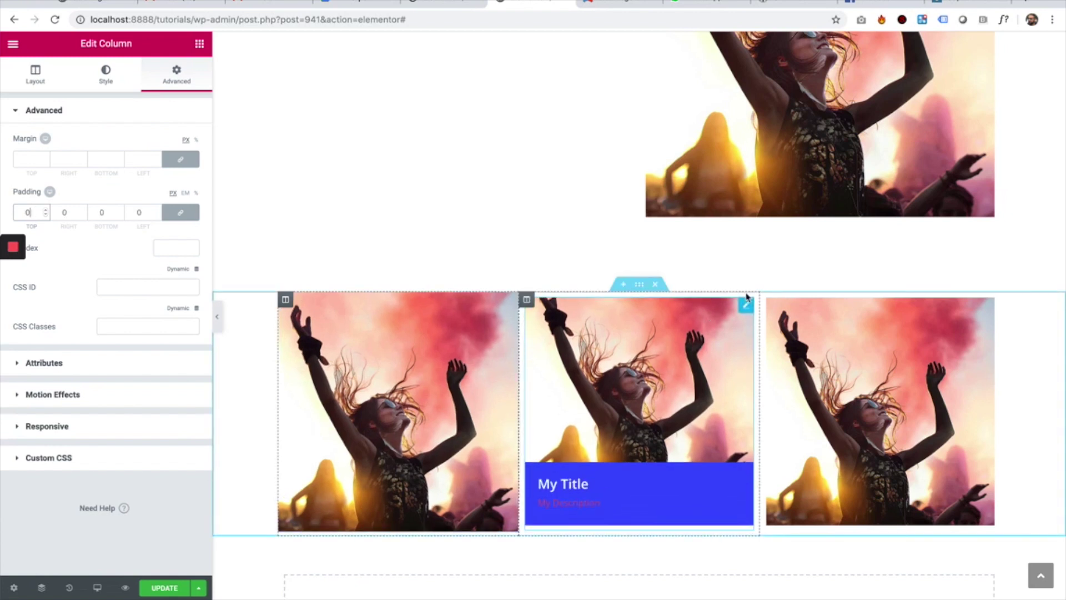
pyautogui.click(528, 301)
pyautogui.click(185, 83)
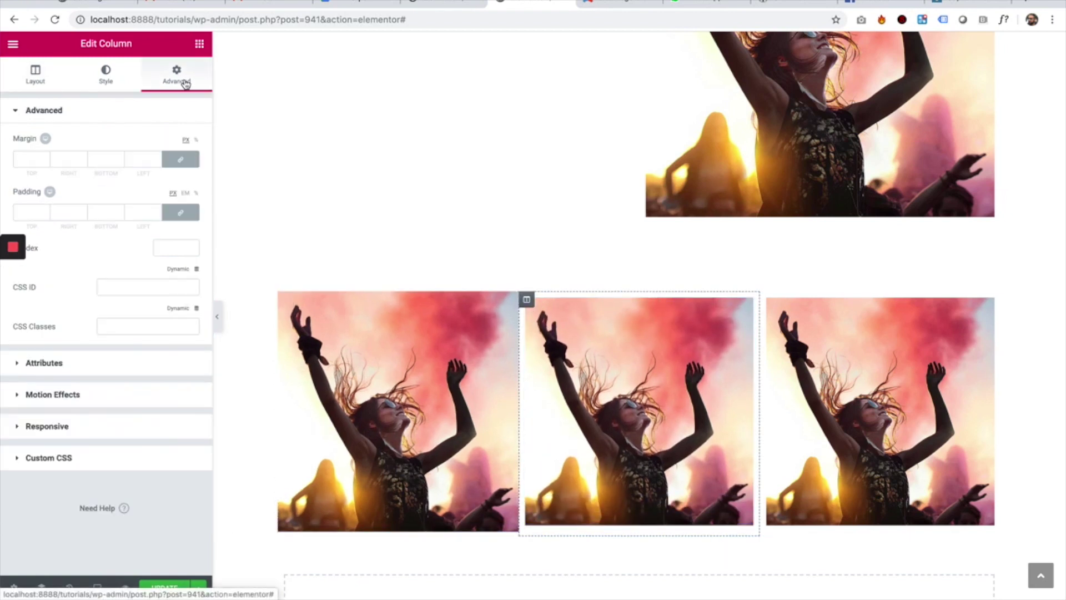
pyautogui.click(30, 214)
pyautogui.write('0')
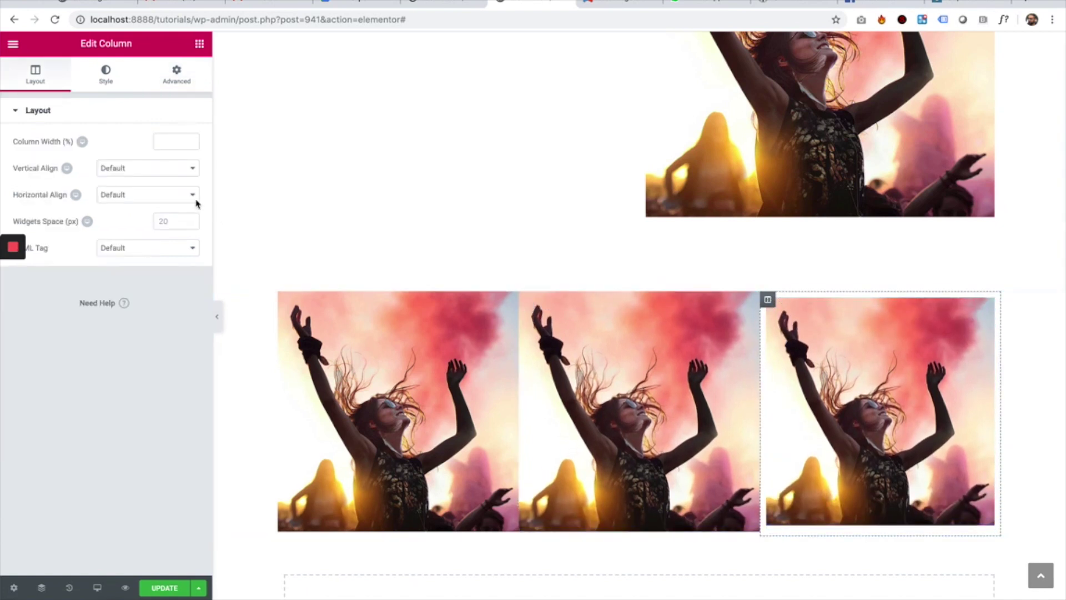
pyautogui.click(176, 77)
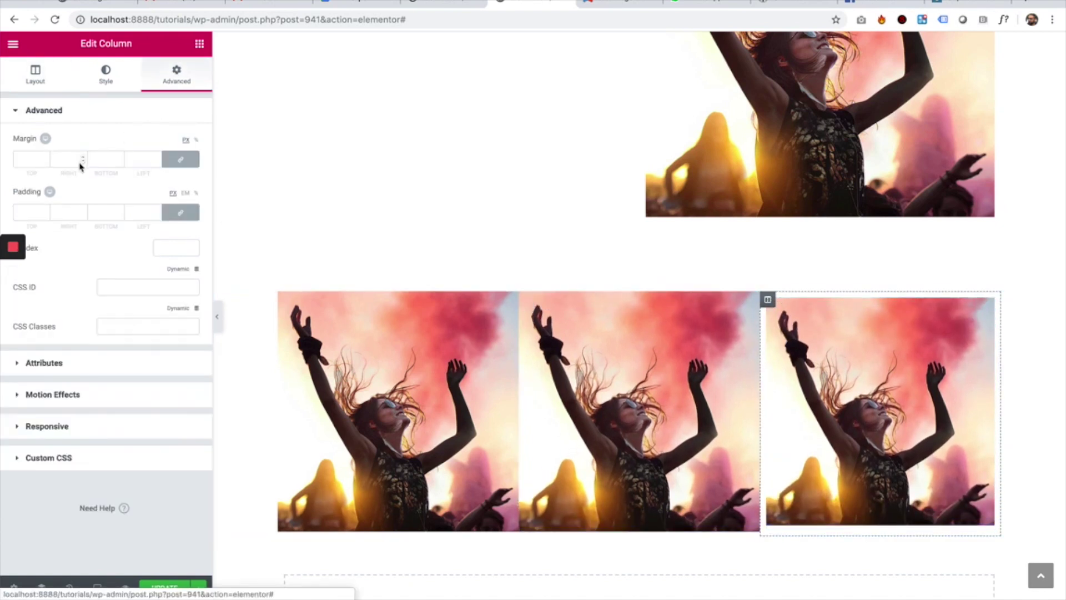
pyautogui.click(33, 210)
pyautogui.write('0')
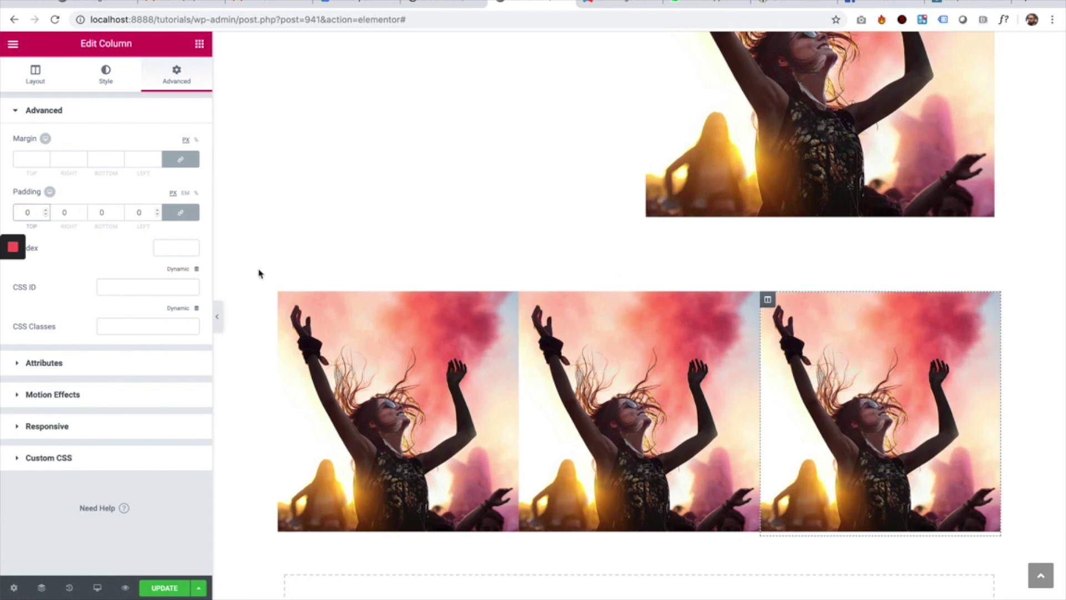
pyautogui.rightClick(261, 371)
pyautogui.click(288, 381)
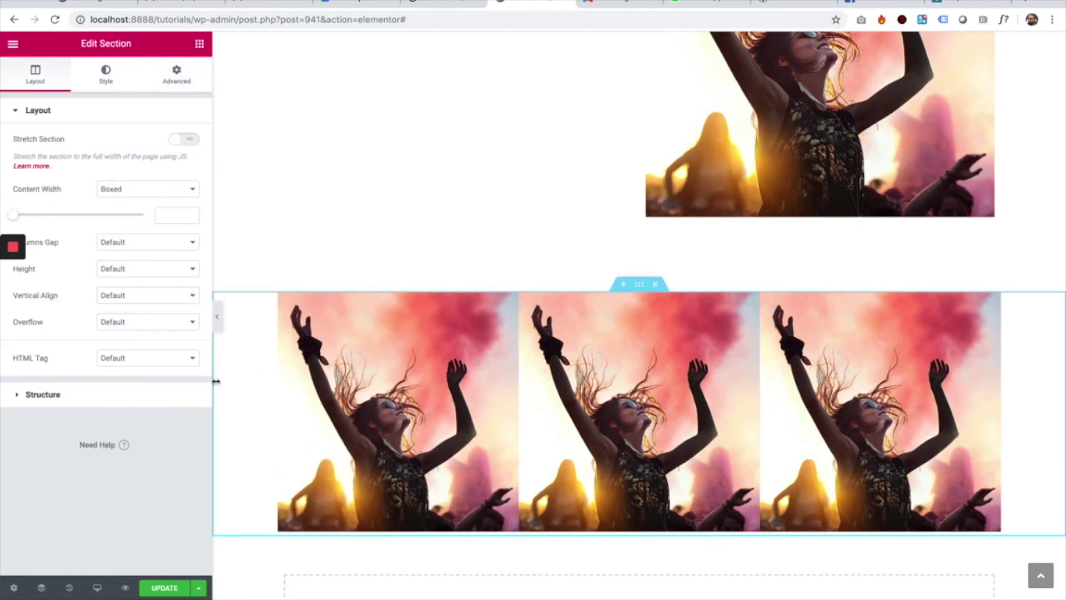
# Set the gallery section's Content Width to Full Width
pyautogui.rightClick(242, 352)
pyautogui.click(278, 365)
pyautogui.click(127, 200)
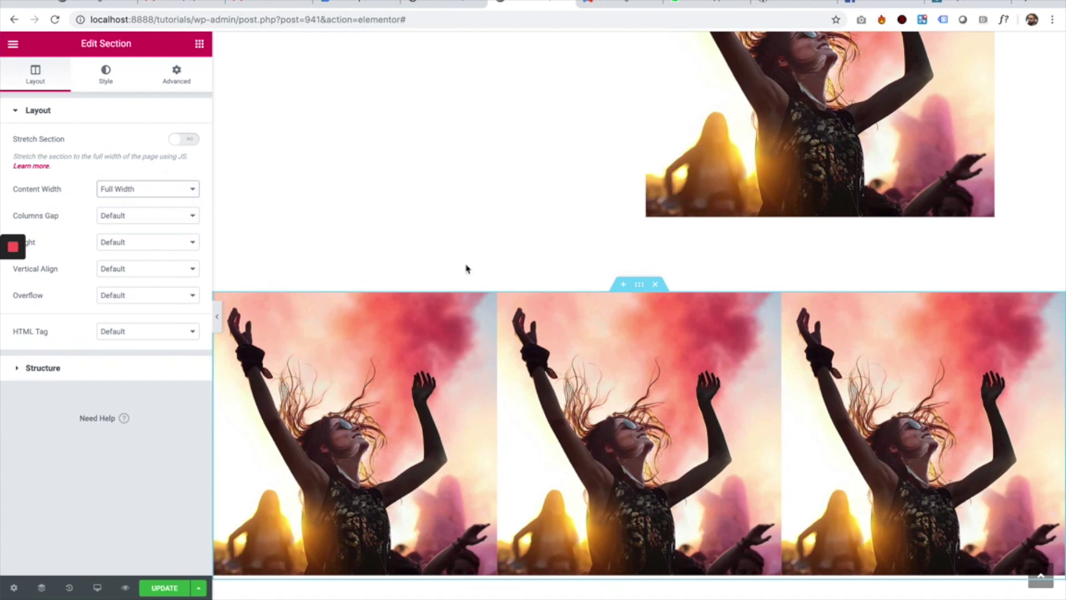
pyautogui.scroll(-5, 466, 268)
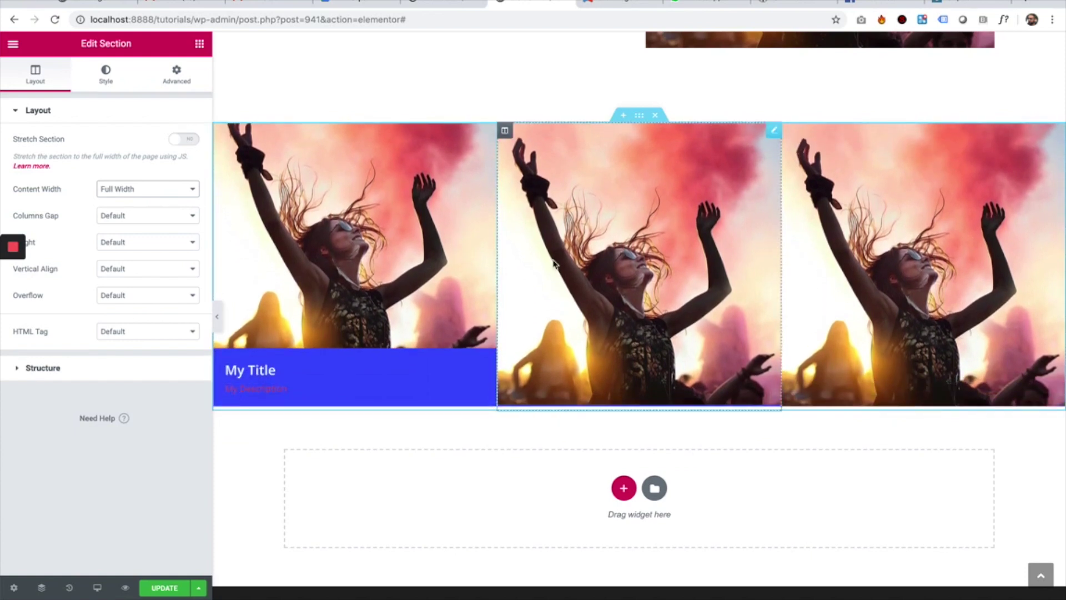
# Duplicate the left, middle and right Caption Hover Effects widgets to add a second row of three dancer photos
pyautogui.rightClick(343, 216)
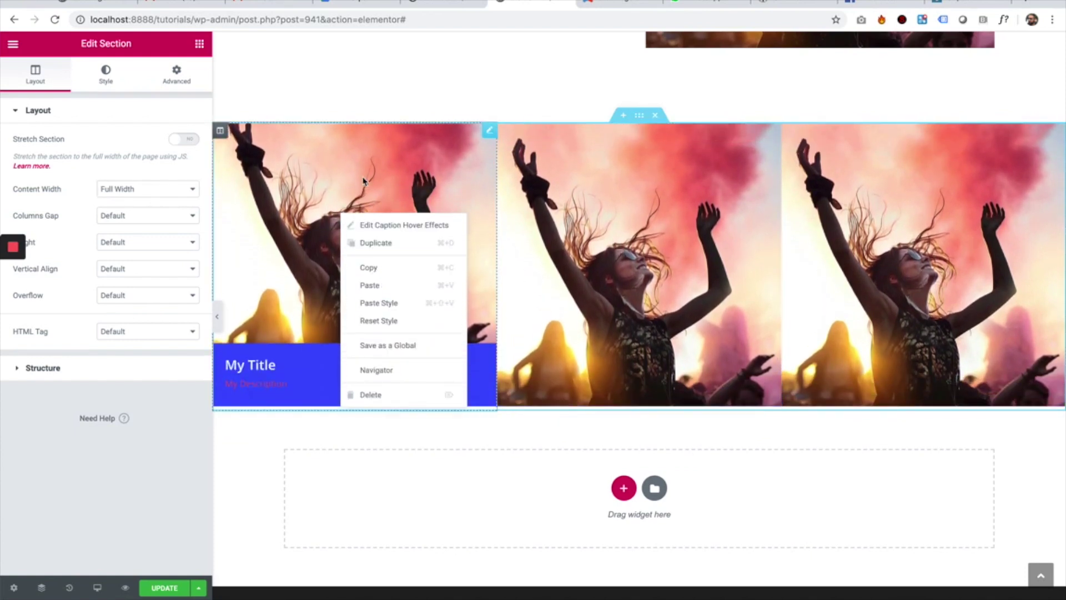
pyautogui.click(413, 241)
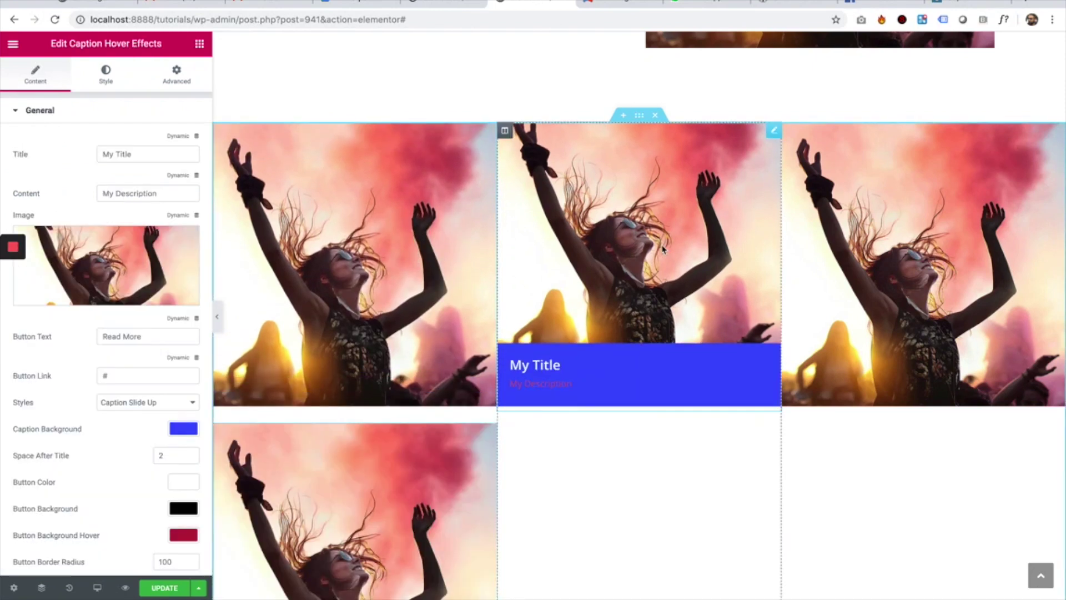
pyautogui.click(714, 275)
pyautogui.rightClick(895, 232)
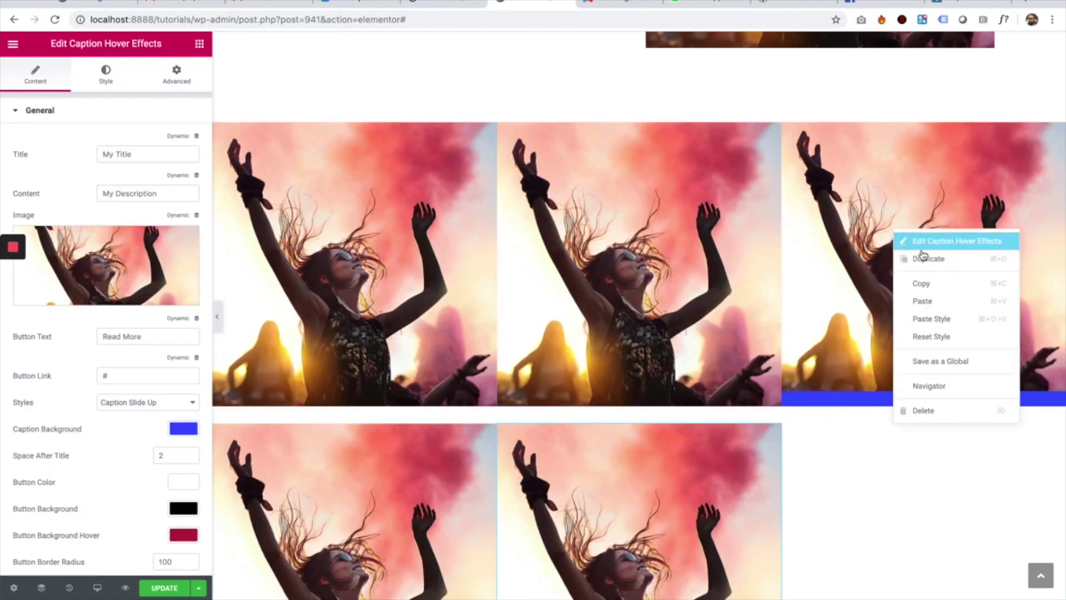
pyautogui.click(925, 259)
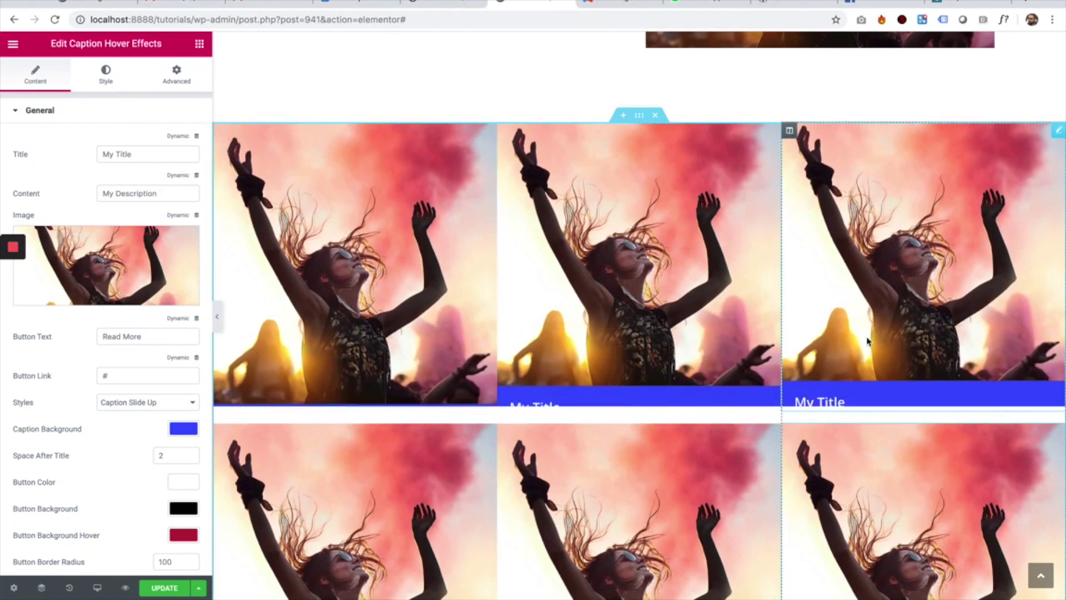
pyautogui.scroll(-3, 454, 463)
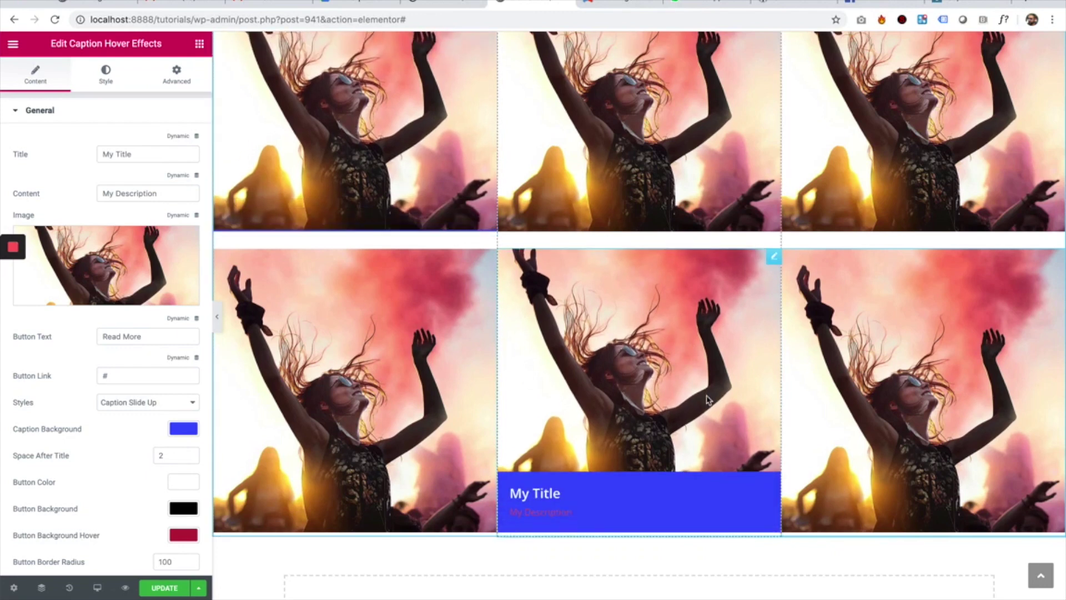
pyautogui.scroll(4, 490, 150)
pyautogui.scroll(-4, 490, 150)
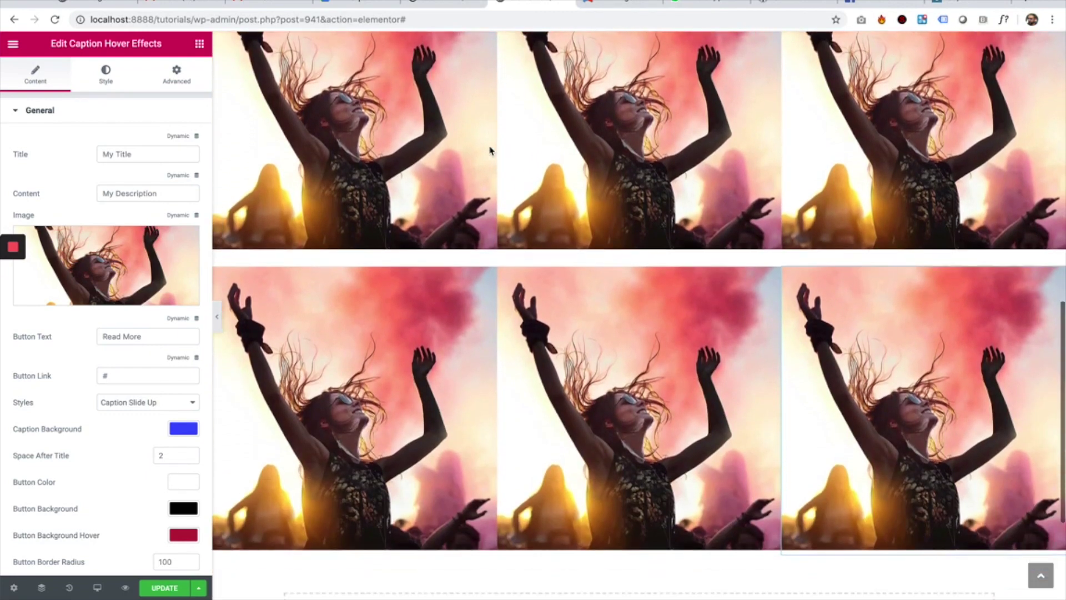